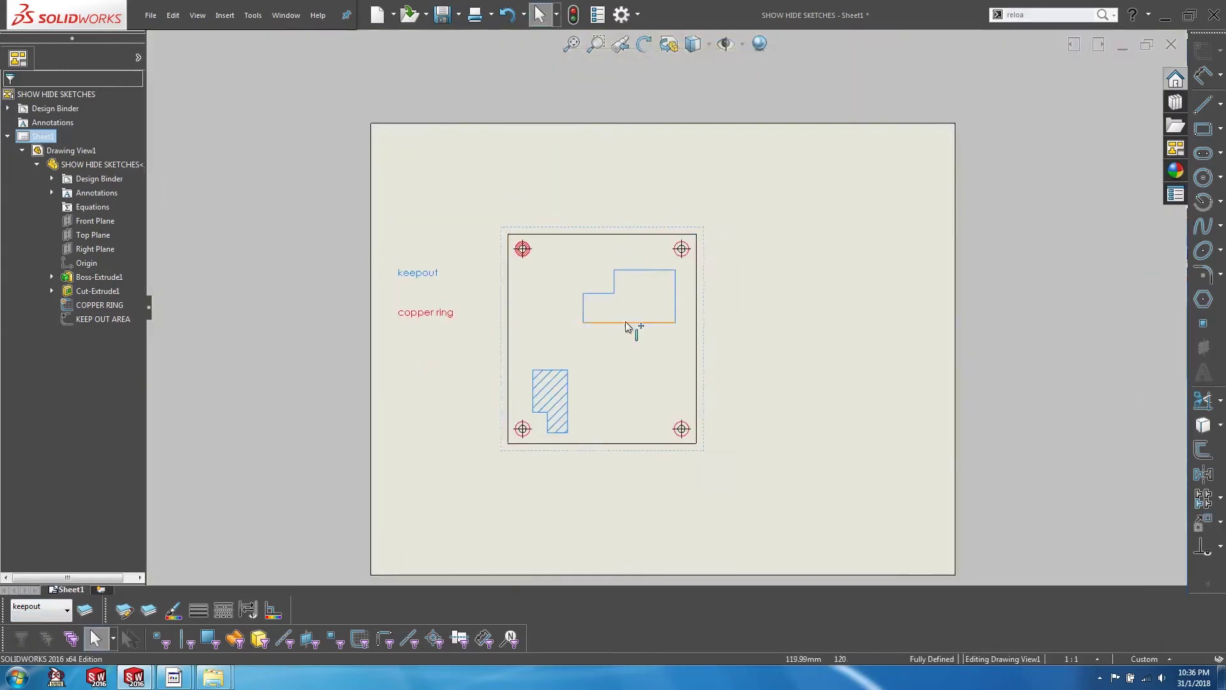
- Fill the upper keepout outline in the drawing view with an area hatch
{"action": "scroll", "coordinate": [626, 327], "scroll_direction": "down", "scroll_amount": 4}
{"action": "left_click", "coordinate": [548, 438]}
{"action": "key", "text": "s"}
{"action": "left_click", "coordinate": [548, 431]}
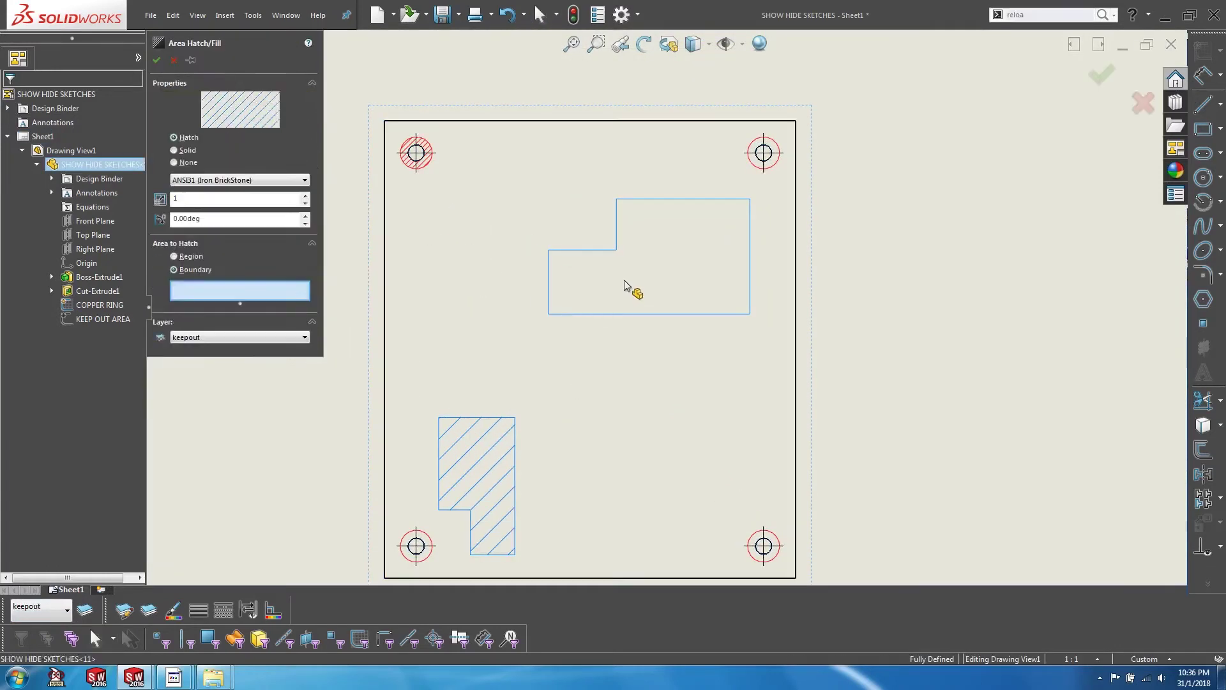
{"action": "left_click", "coordinate": [582, 284]}
{"action": "scroll", "coordinate": [543, 271], "scroll_direction": "down", "scroll_amount": 3}
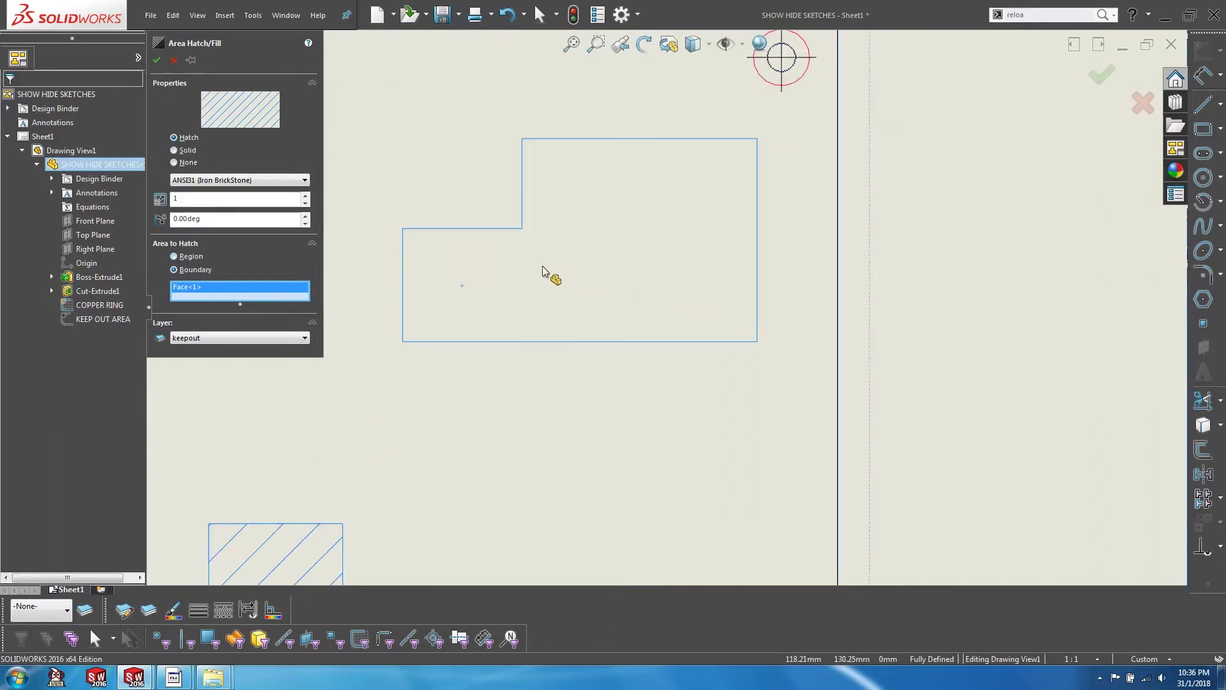
{"action": "scroll", "coordinate": [528, 273], "scroll_direction": "up", "scroll_amount": 5}
{"action": "key", "text": "Escape"}
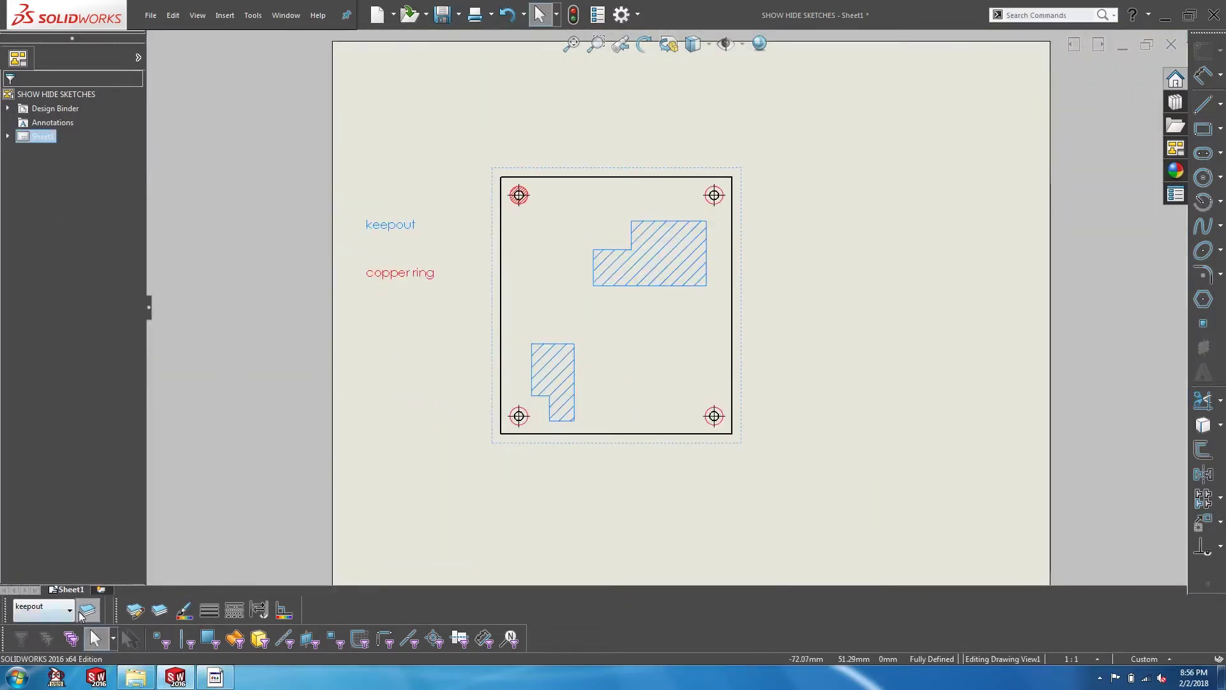
- In Layer Properties, turn the copper ring and keepout layers off and on twice
{"action": "left_click", "coordinate": [87, 611]}
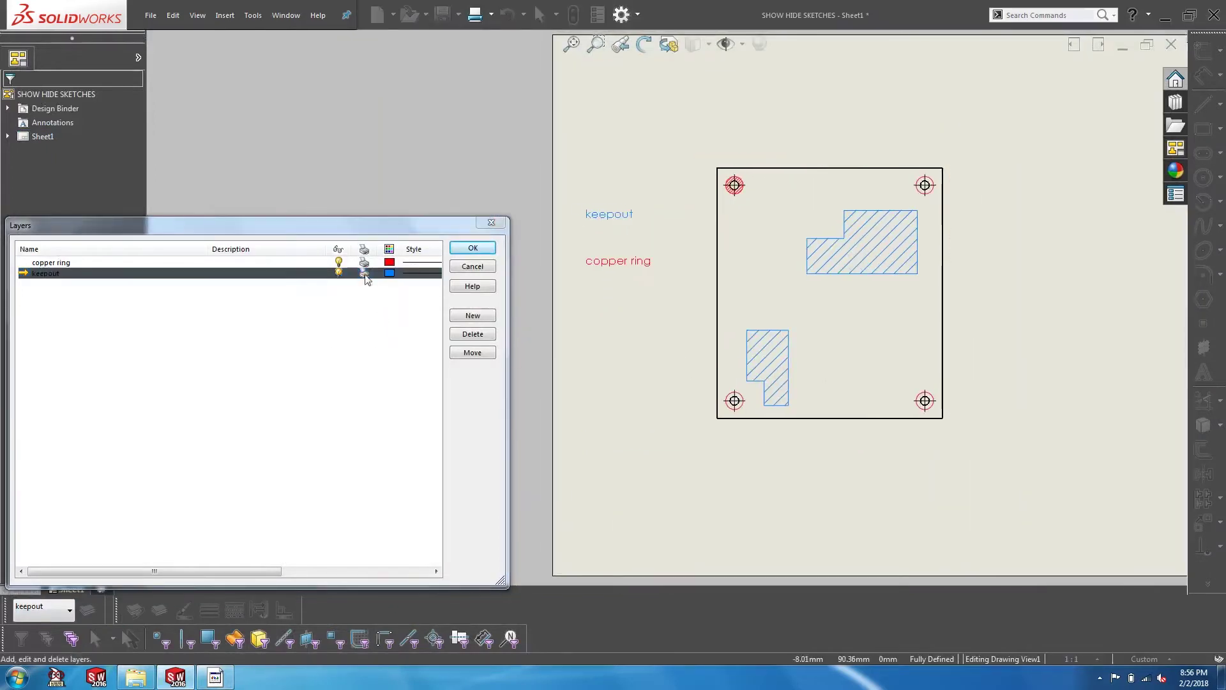
{"action": "left_click", "coordinate": [339, 262]}
{"action": "left_click", "coordinate": [339, 263]}
{"action": "left_click", "coordinate": [338, 274]}
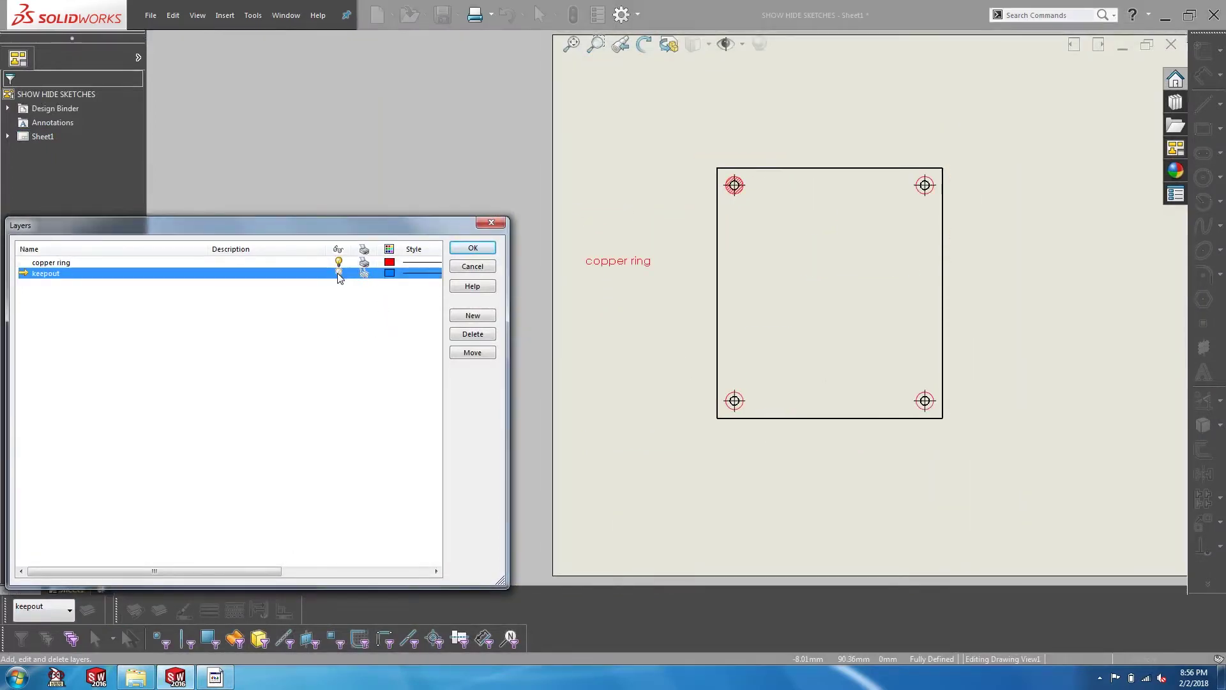
{"action": "left_click", "coordinate": [339, 274]}
{"action": "left_click", "coordinate": [339, 262]}
{"action": "left_click", "coordinate": [339, 263]}
{"action": "left_click", "coordinate": [338, 273]}
{"action": "left_click", "coordinate": [339, 273]}
{"action": "left_click", "coordinate": [473, 248]}
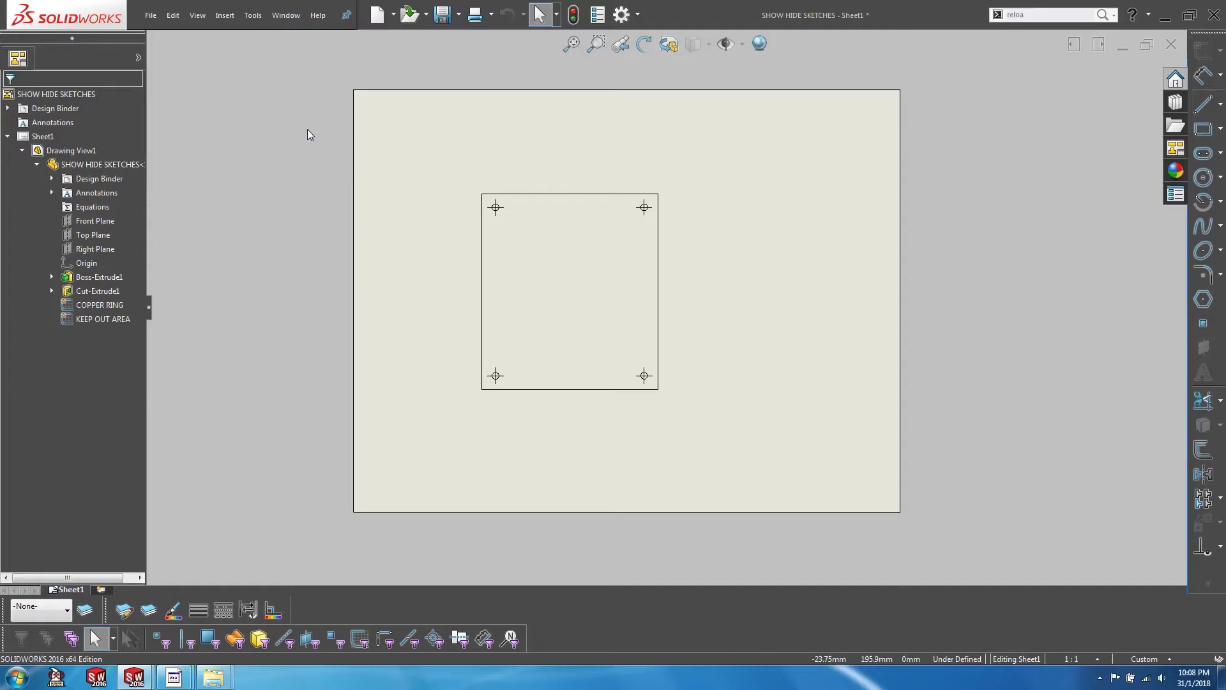
- Turn on sketch display via View > Hide/Show > Sketches, then hide only the KEEP OUT AREA sketch
{"action": "left_click", "coordinate": [197, 15]}
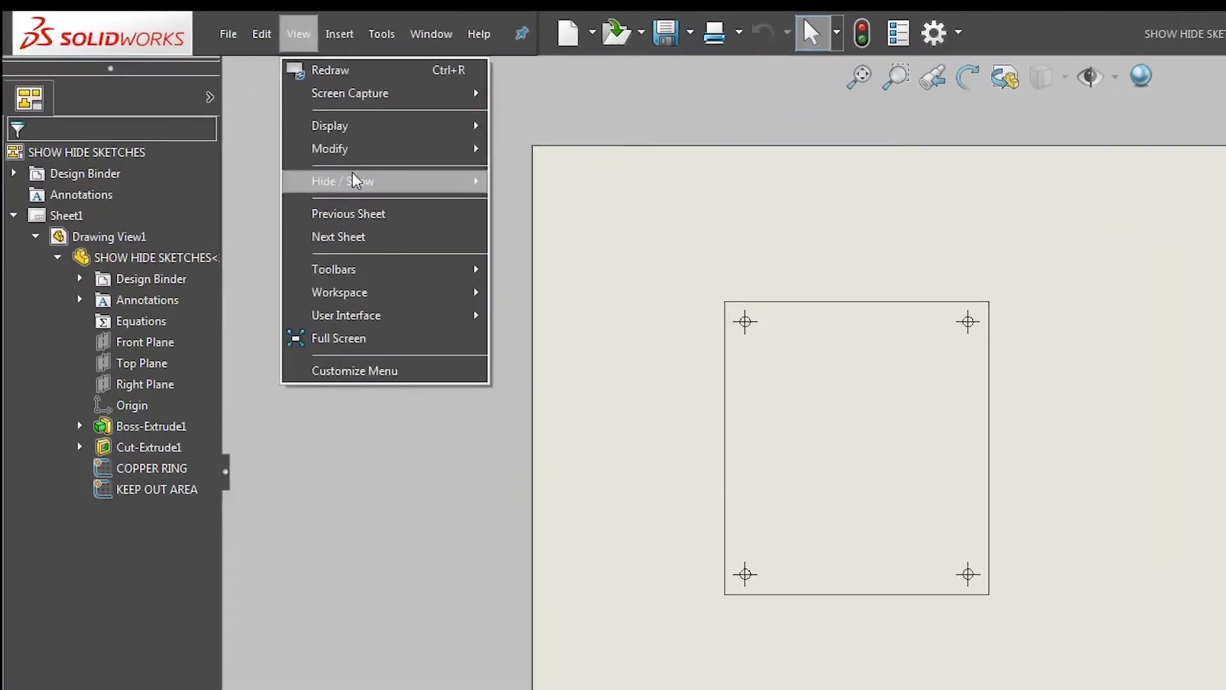
{"action": "mouse_move", "coordinate": [356, 181]}
{"action": "left_click", "coordinate": [549, 499]}
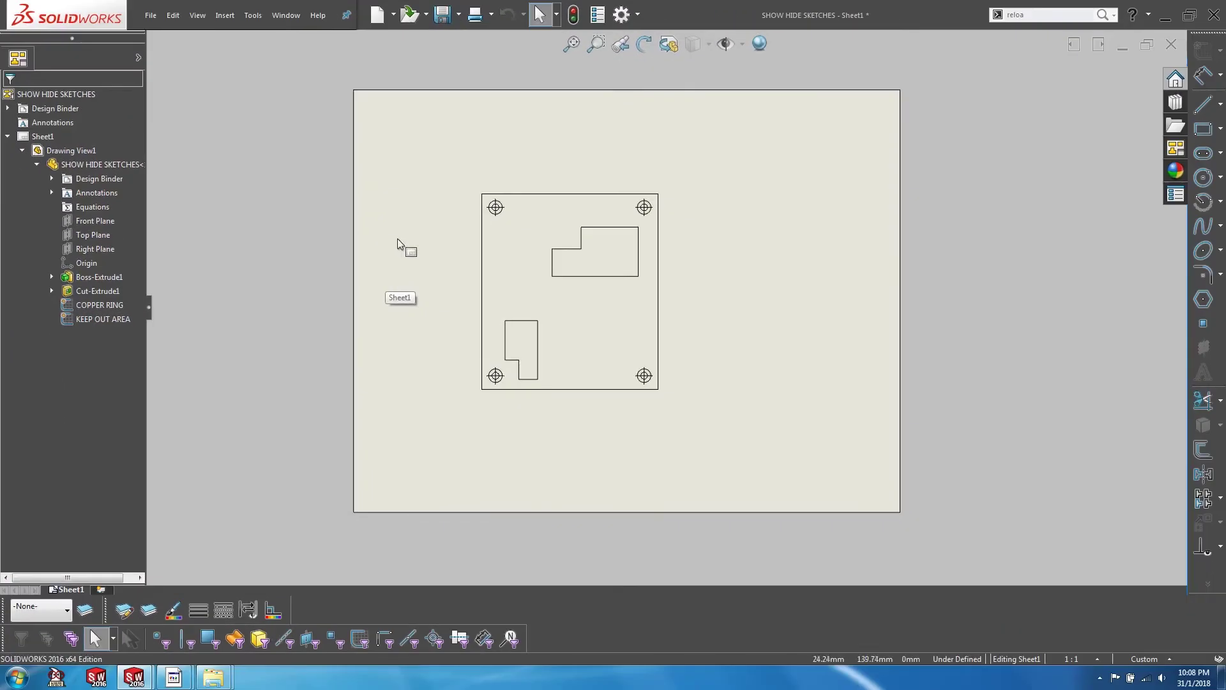
{"action": "right_click", "coordinate": [583, 228]}
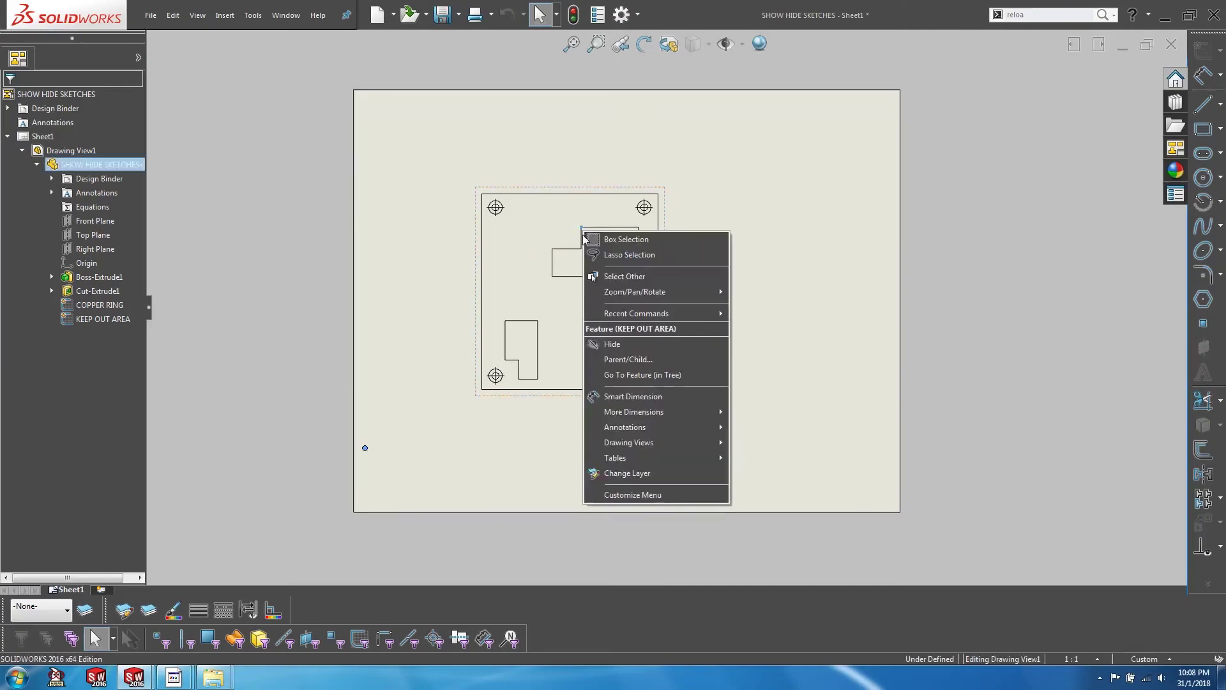
{"action": "left_click", "coordinate": [610, 343]}
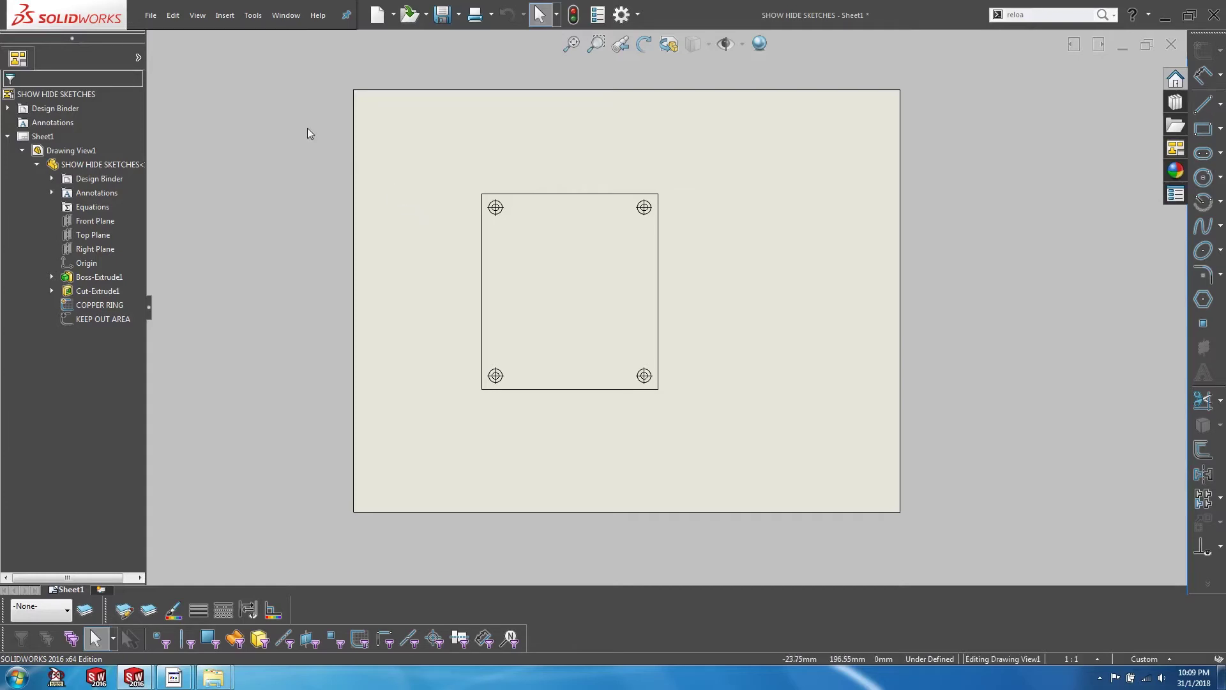
- Switch off sketch display so only the board outline and hole centre marks remain
{"action": "left_click", "coordinate": [199, 19]}
{"action": "mouse_move", "coordinate": [217, 115]}
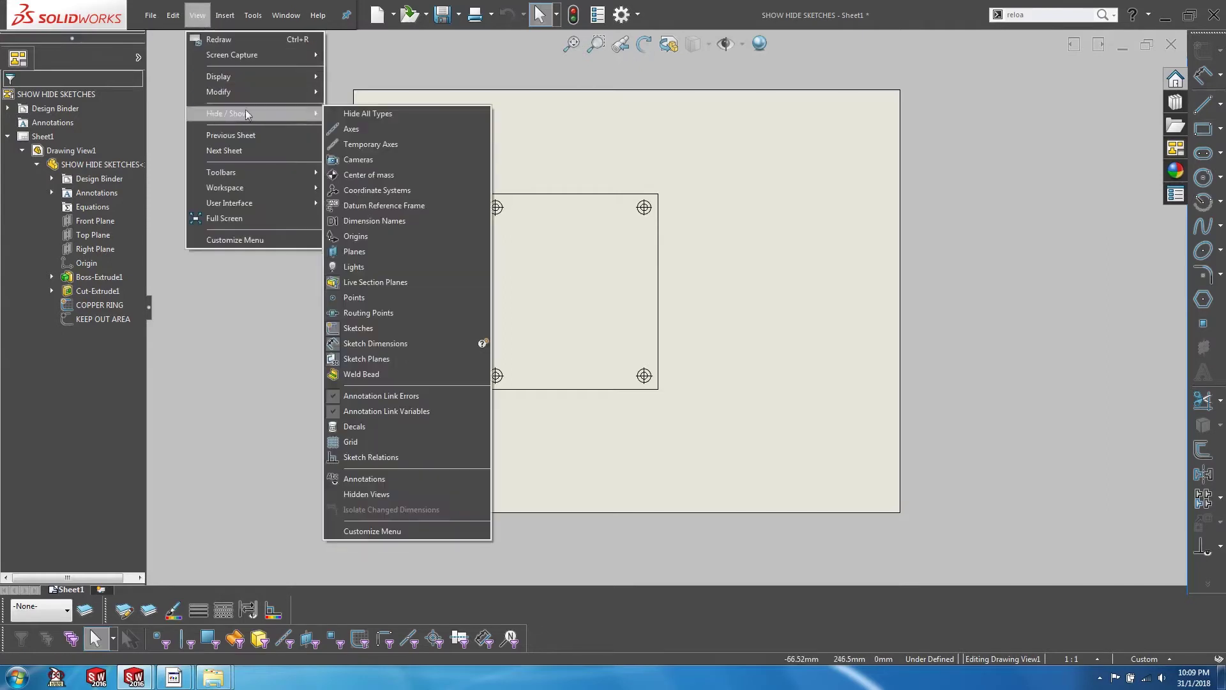
{"action": "left_click", "coordinate": [349, 328]}
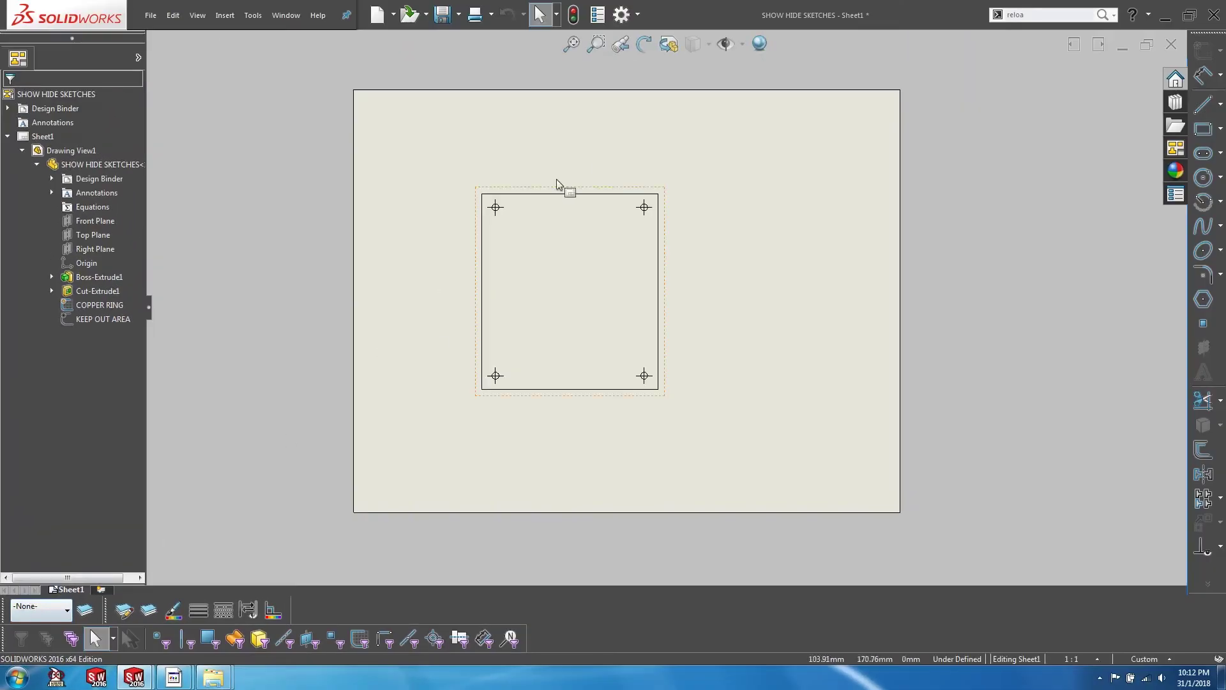
- Show the Layer toolbar and add a red layer named 'copper ring' as the current layer
{"action": "right_click", "coordinate": [878, 14]}
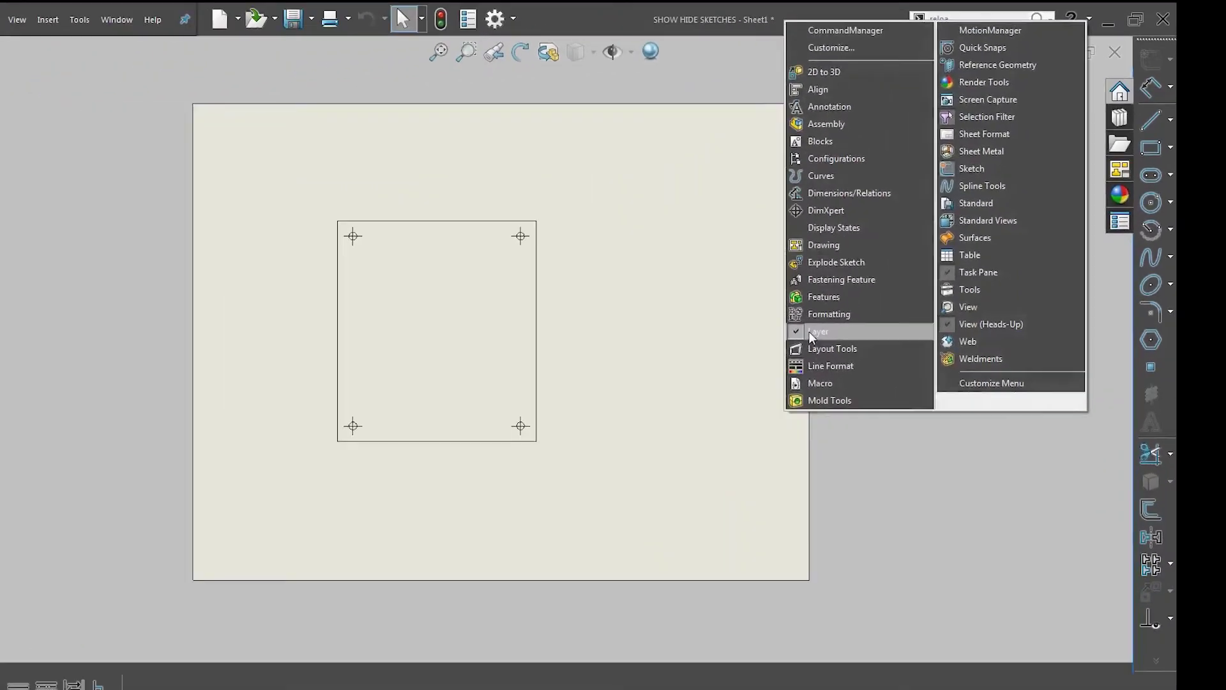
{"action": "left_click", "coordinate": [221, 275]}
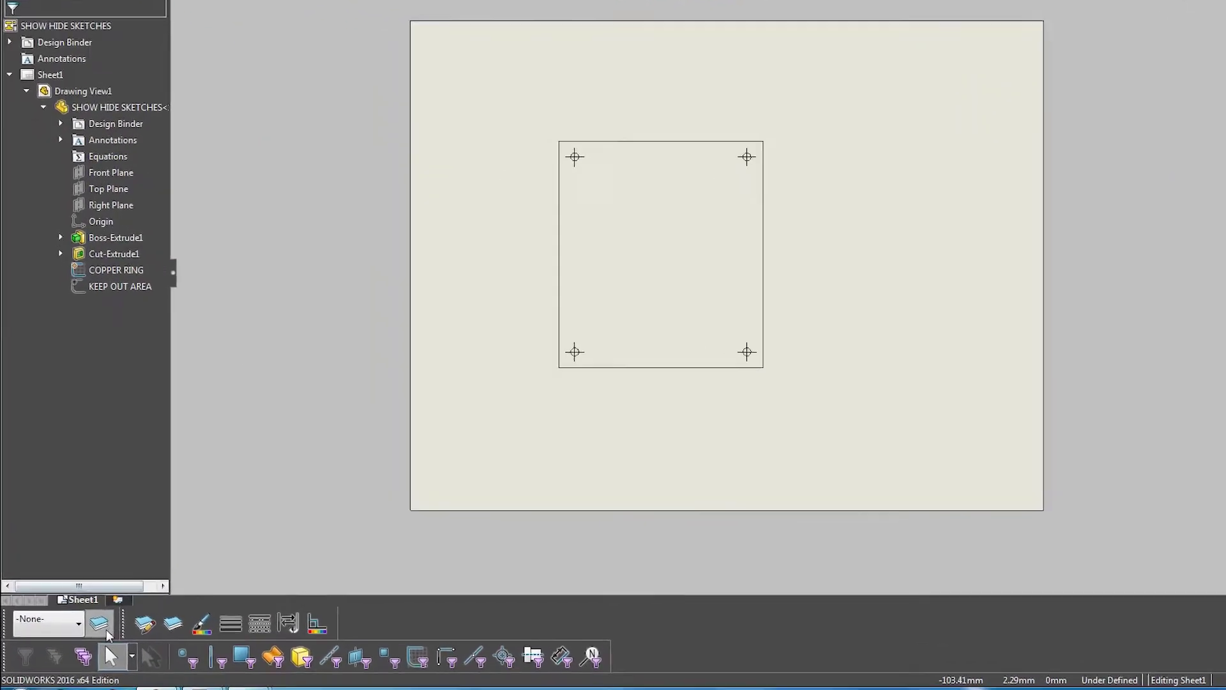
{"action": "left_click", "coordinate": [131, 658]}
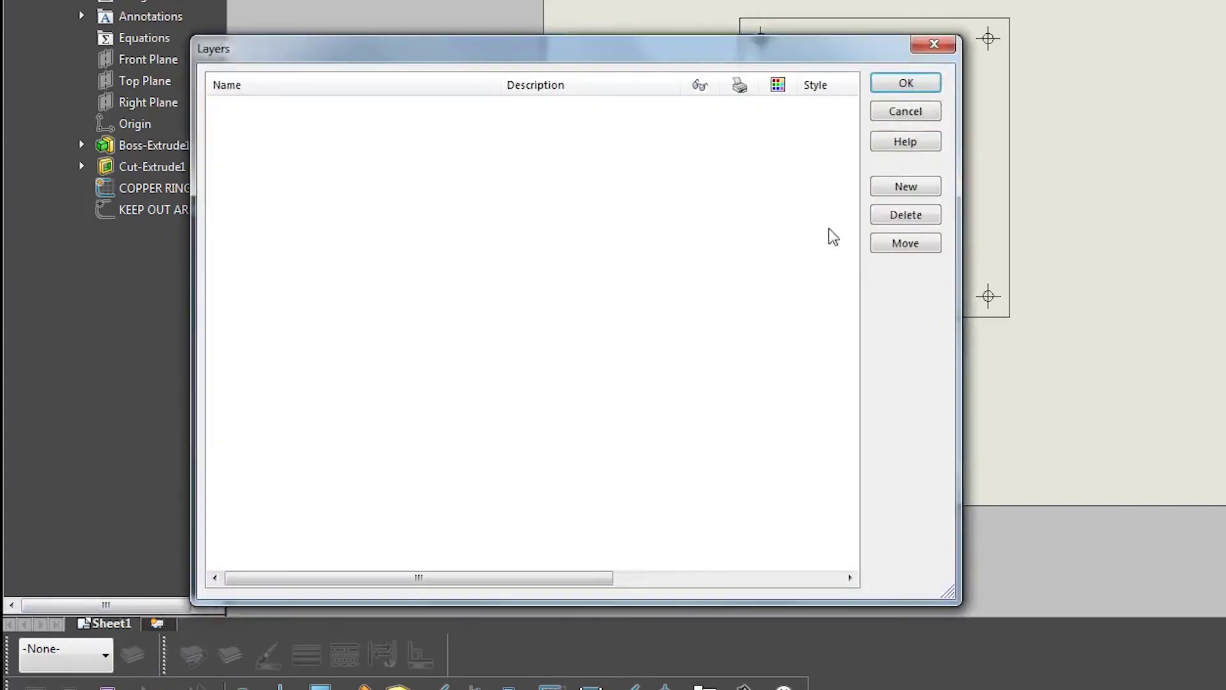
{"action": "left_click", "coordinate": [903, 189]}
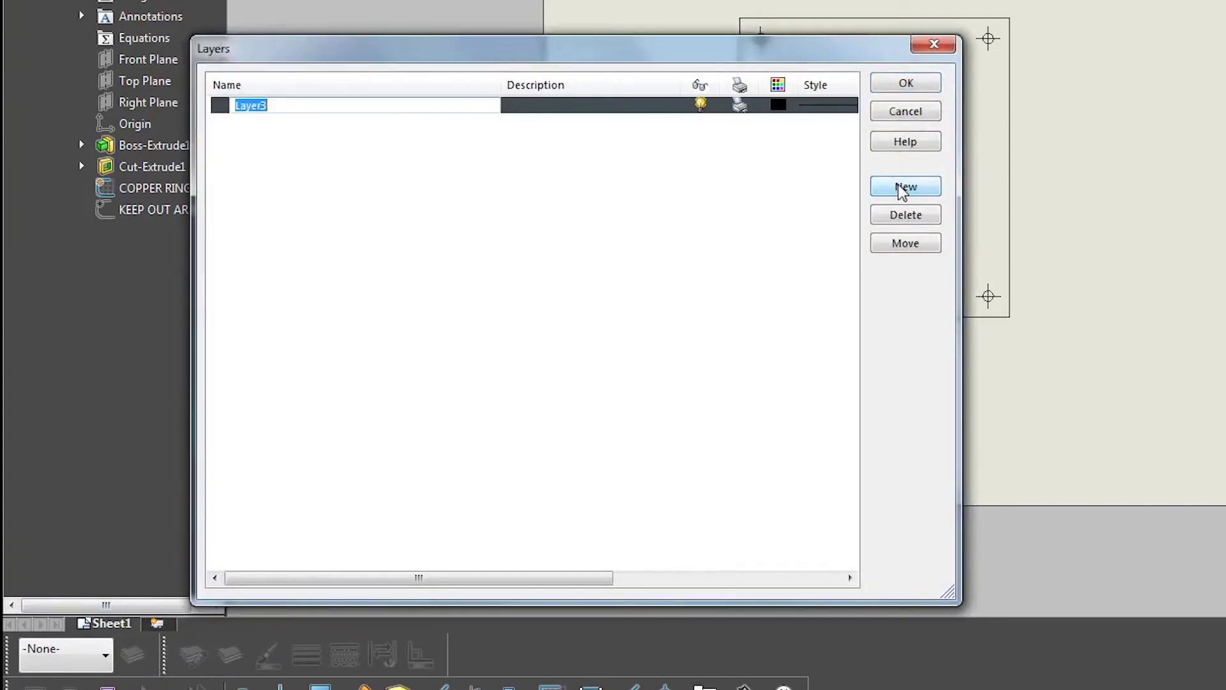
{"action": "type", "text": "copper ring"}
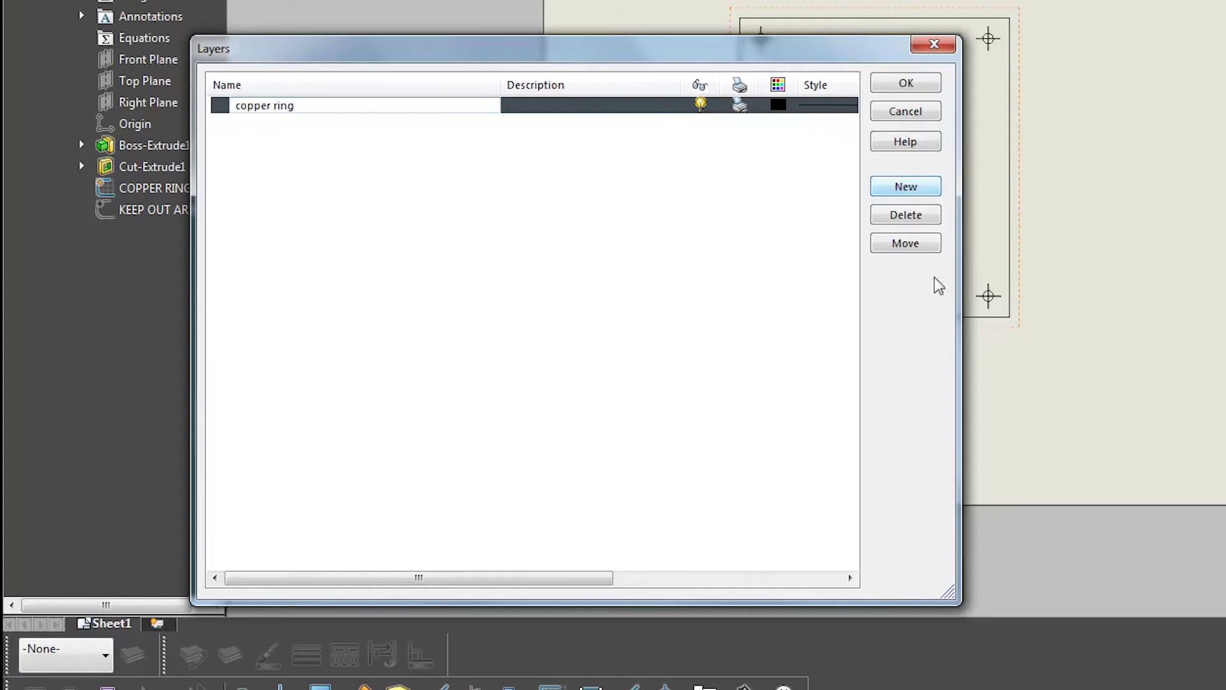
{"action": "key", "text": "Return"}
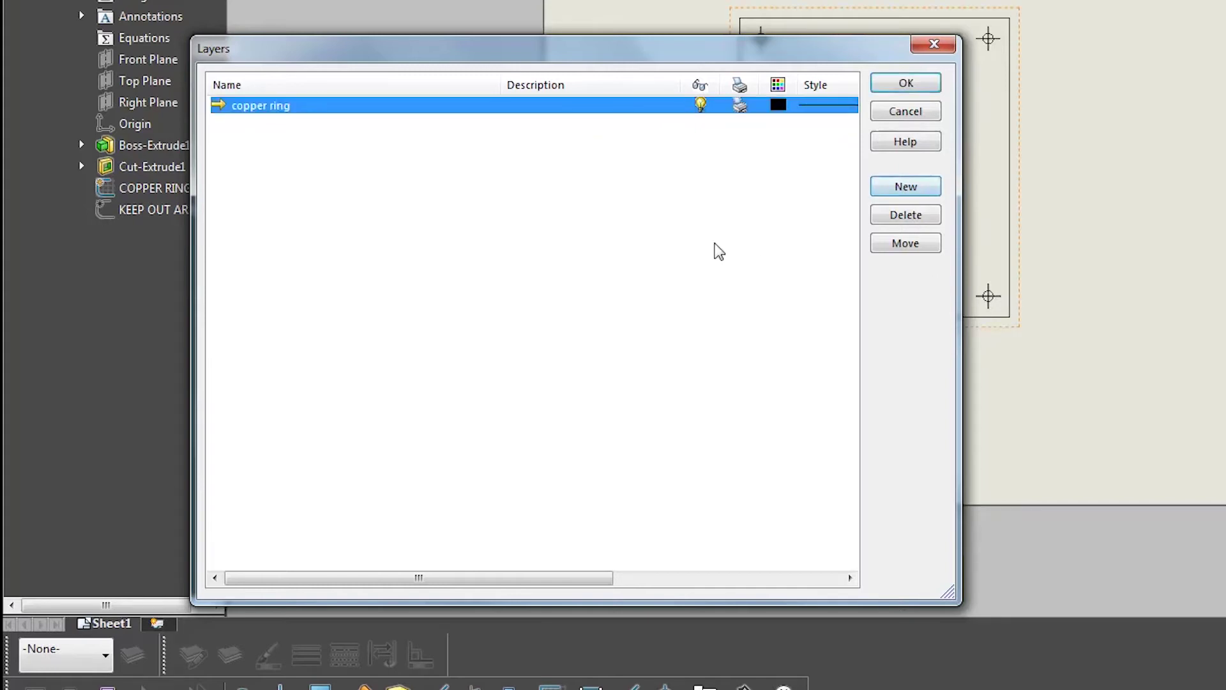
{"action": "left_click", "coordinate": [778, 105]}
{"action": "left_click", "coordinate": [486, 240]}
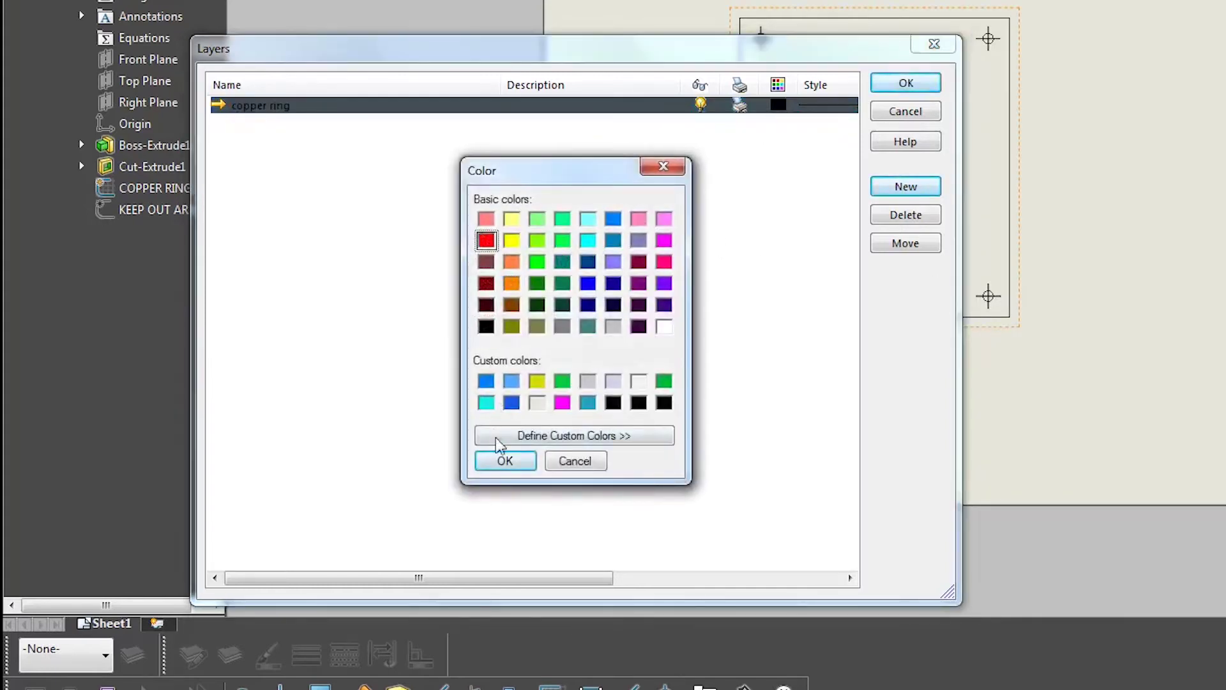
{"action": "left_click", "coordinate": [503, 460]}
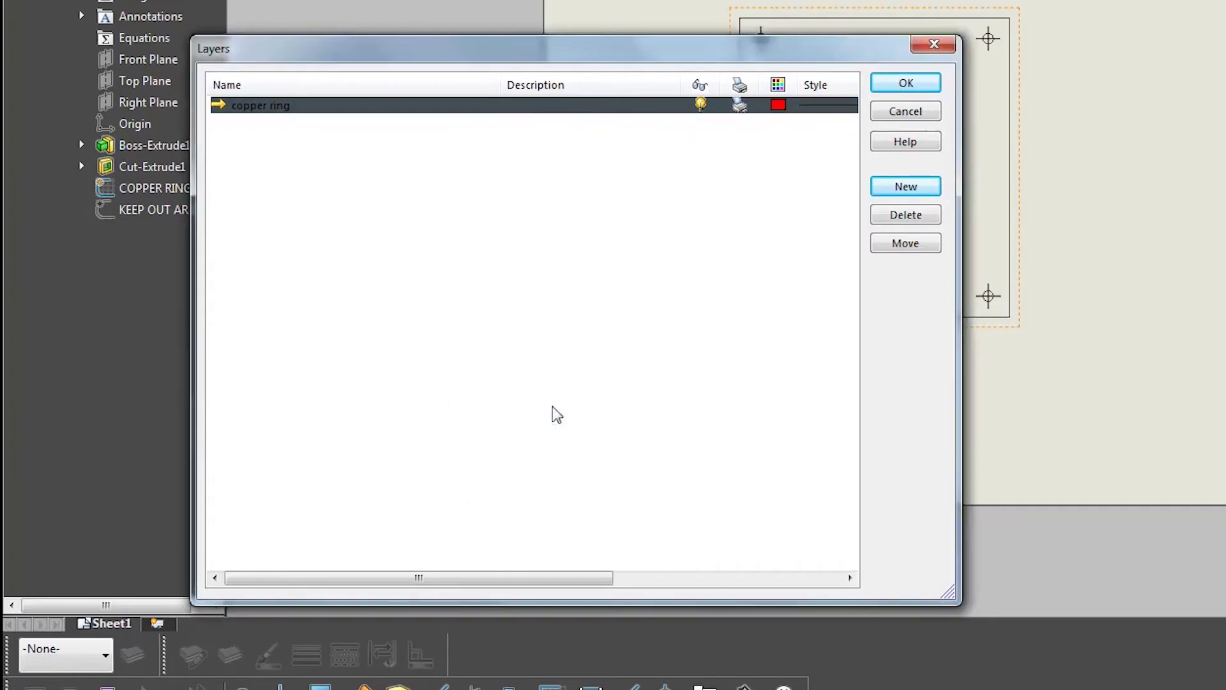
{"action": "left_click", "coordinate": [902, 84]}
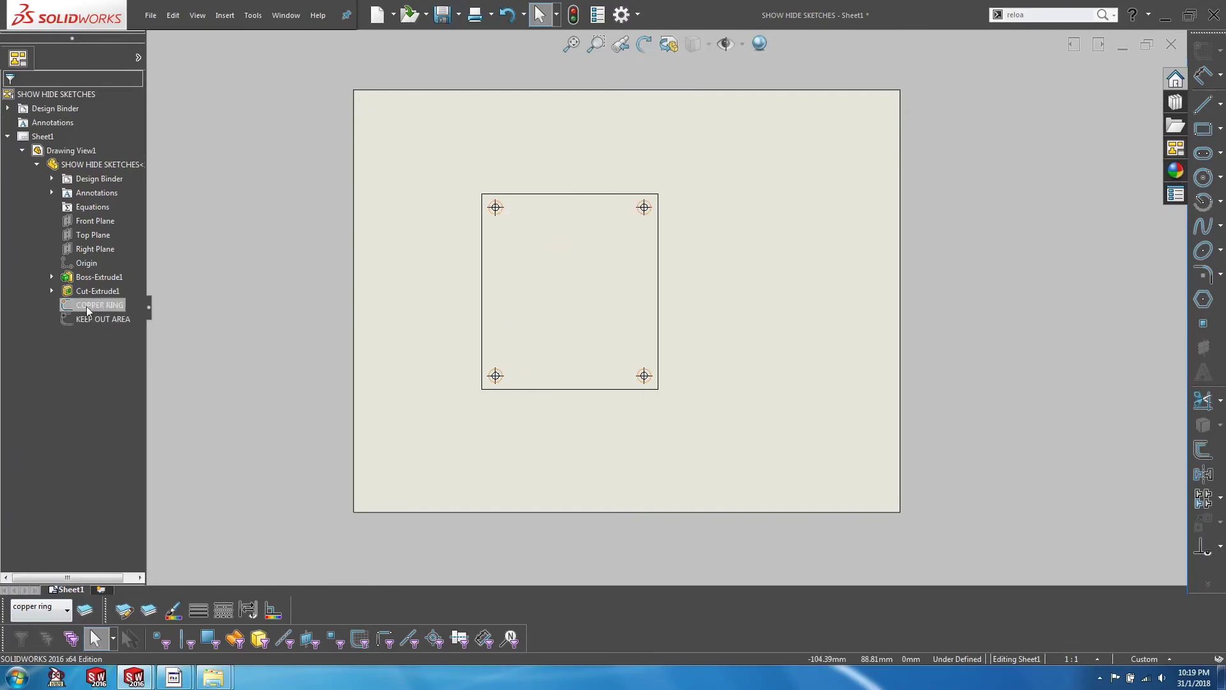
- Select the COPPER RING sketch in the FeatureManager tree
{"action": "left_click", "coordinate": [86, 306]}
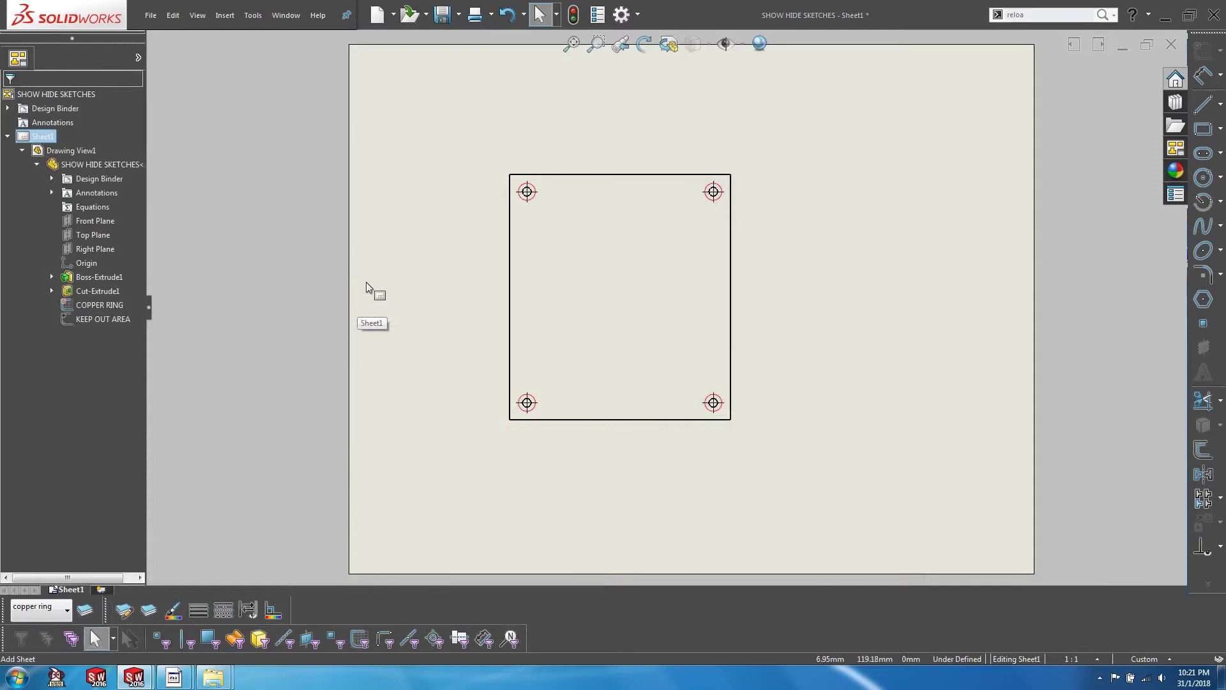
- Add a new layer named 'keepout' coloured blue in Layer Properties
{"action": "left_click", "coordinate": [92, 610]}
{"action": "left_click", "coordinate": [580, 310]}
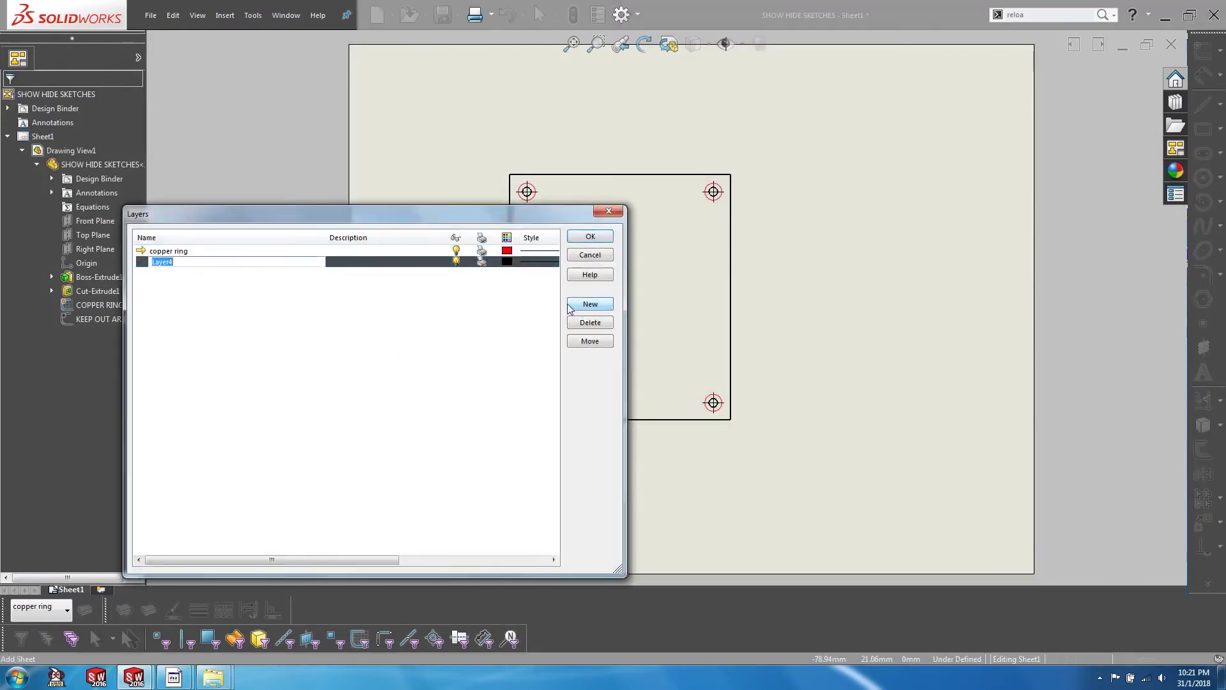
{"action": "type", "text": "kee"}
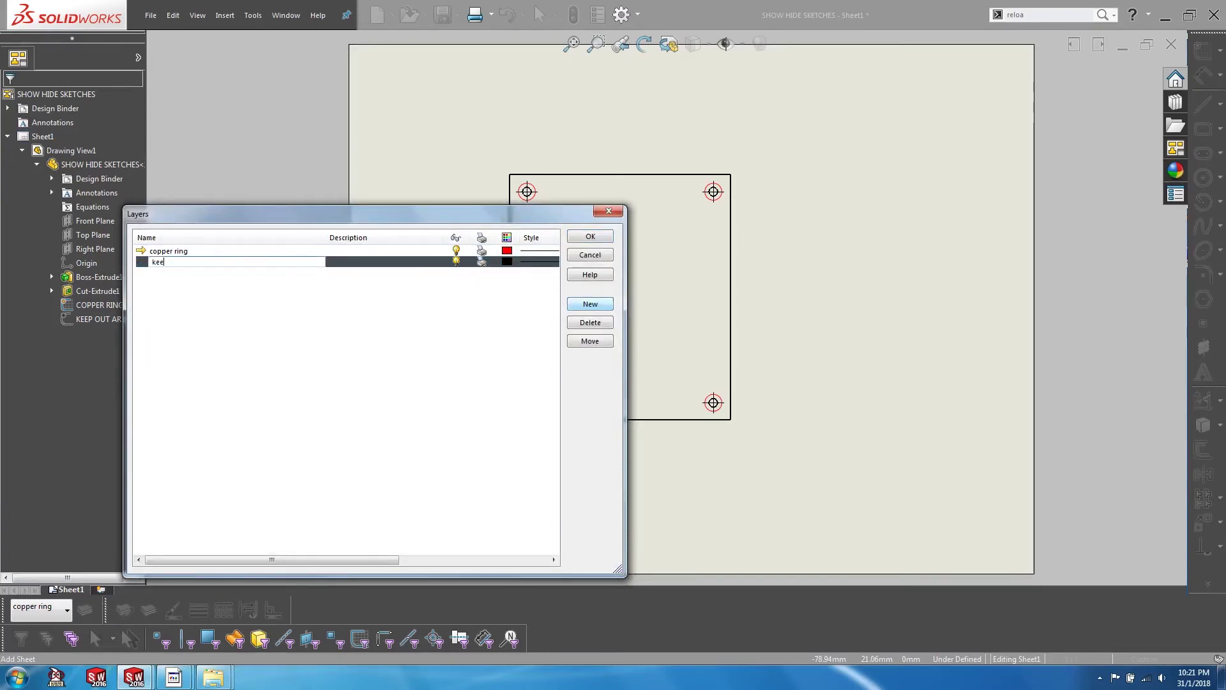
{"action": "type", "text": "pout"}
{"action": "left_click", "coordinate": [460, 359]}
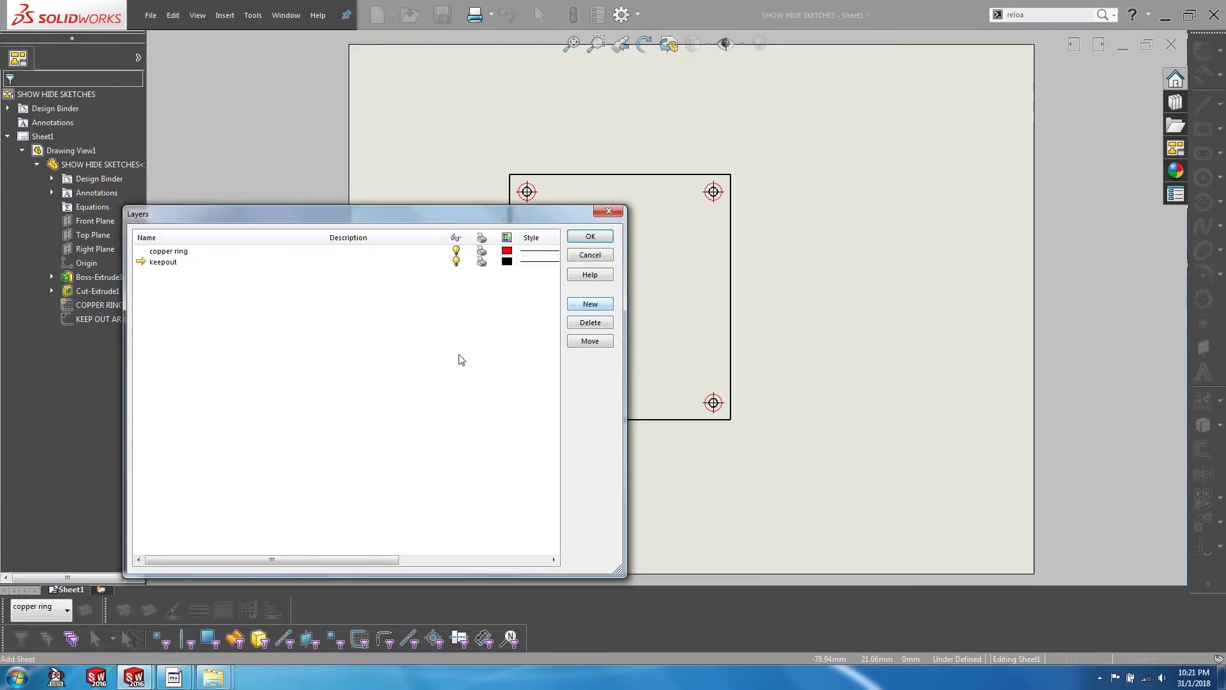
{"action": "left_click", "coordinate": [507, 261]}
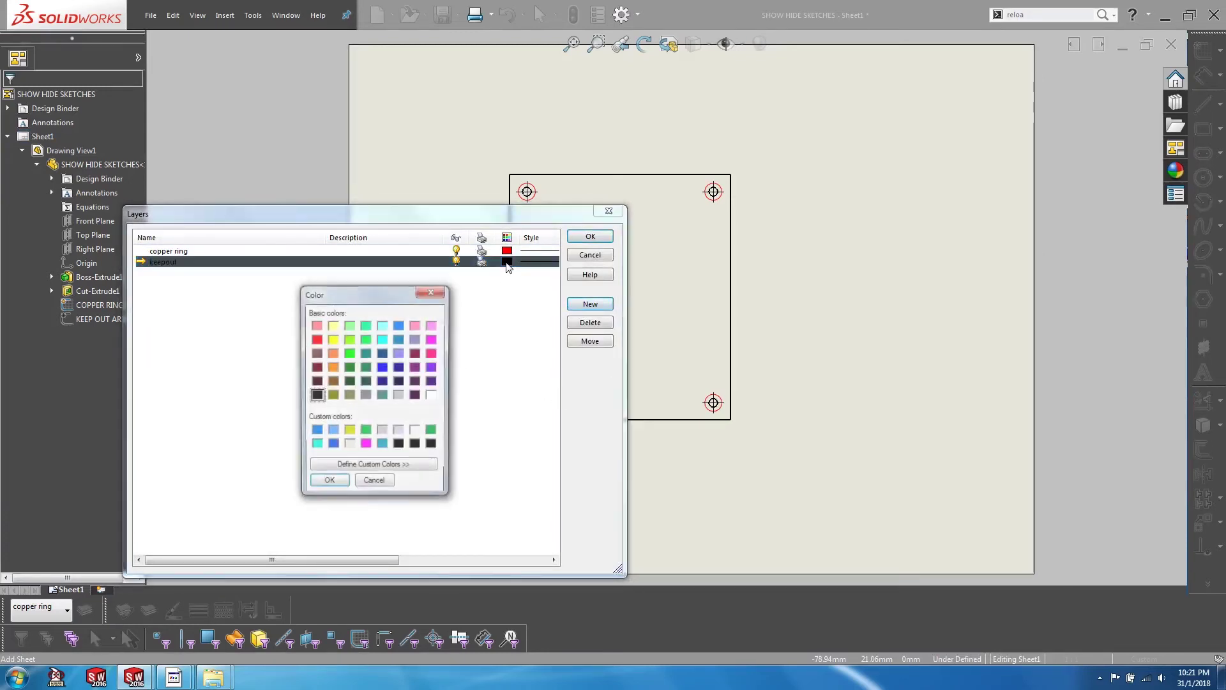
{"action": "left_click", "coordinate": [399, 325]}
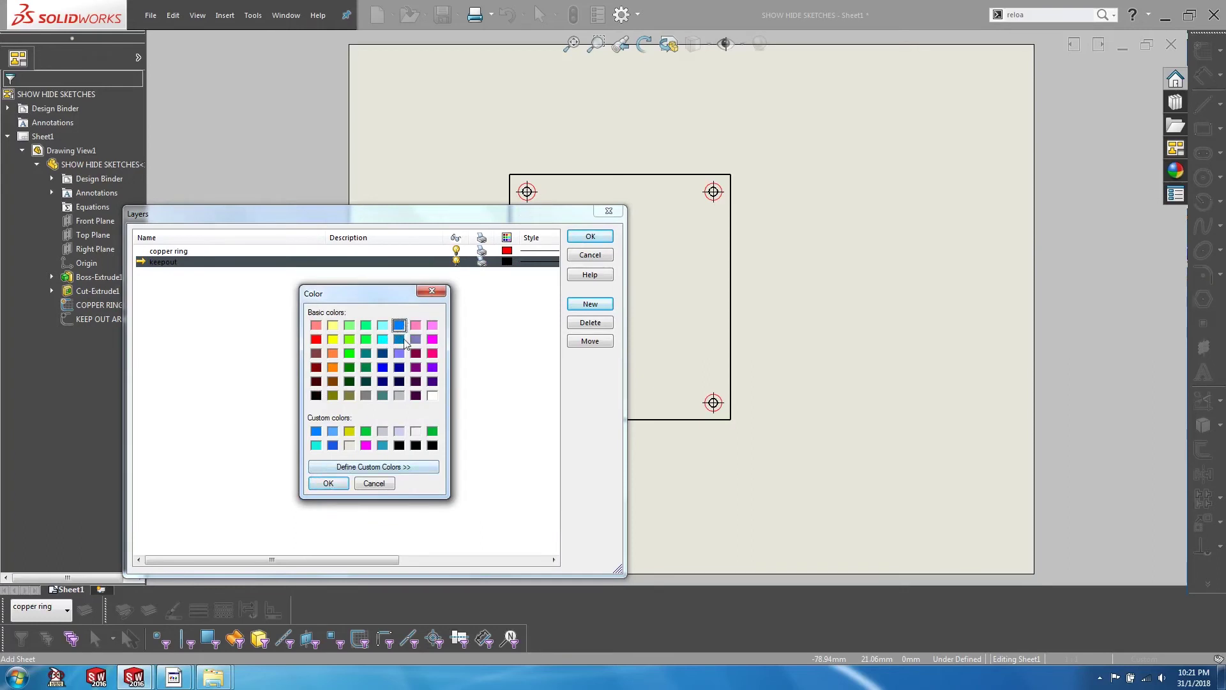
{"action": "left_click", "coordinate": [312, 484]}
{"action": "left_click", "coordinate": [588, 237]}
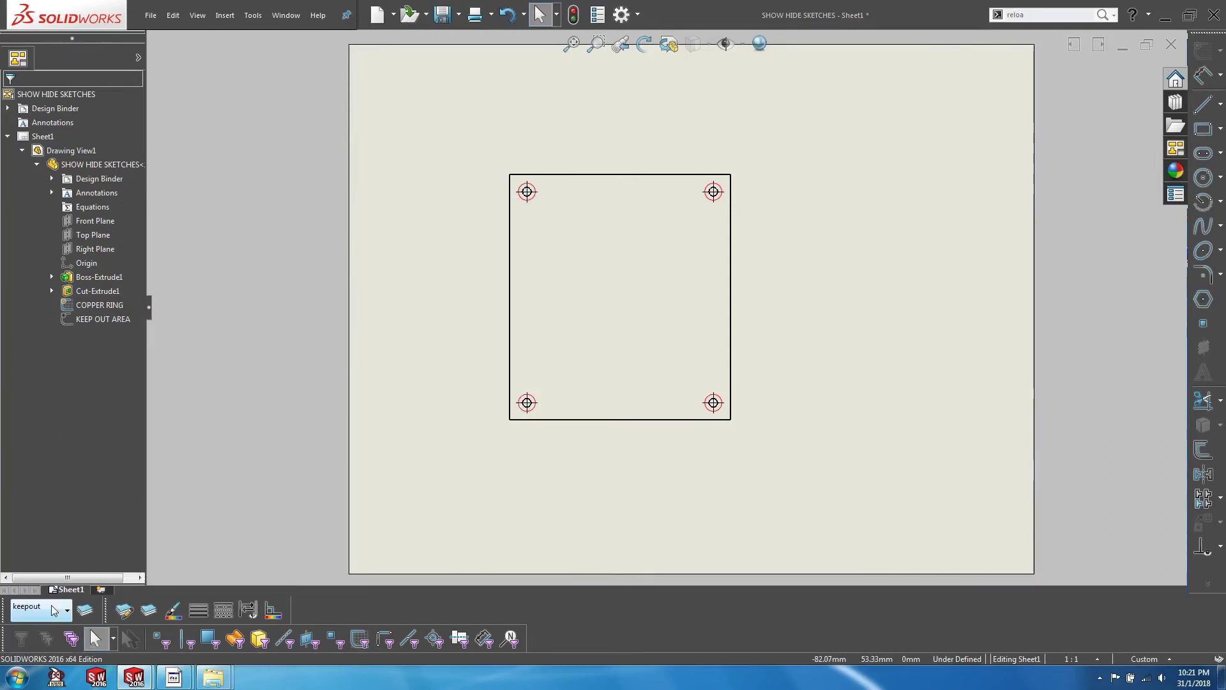
- Show the KEEP OUT AREA sketch in blue on the board, then deselect it
{"action": "left_click", "coordinate": [79, 320]}
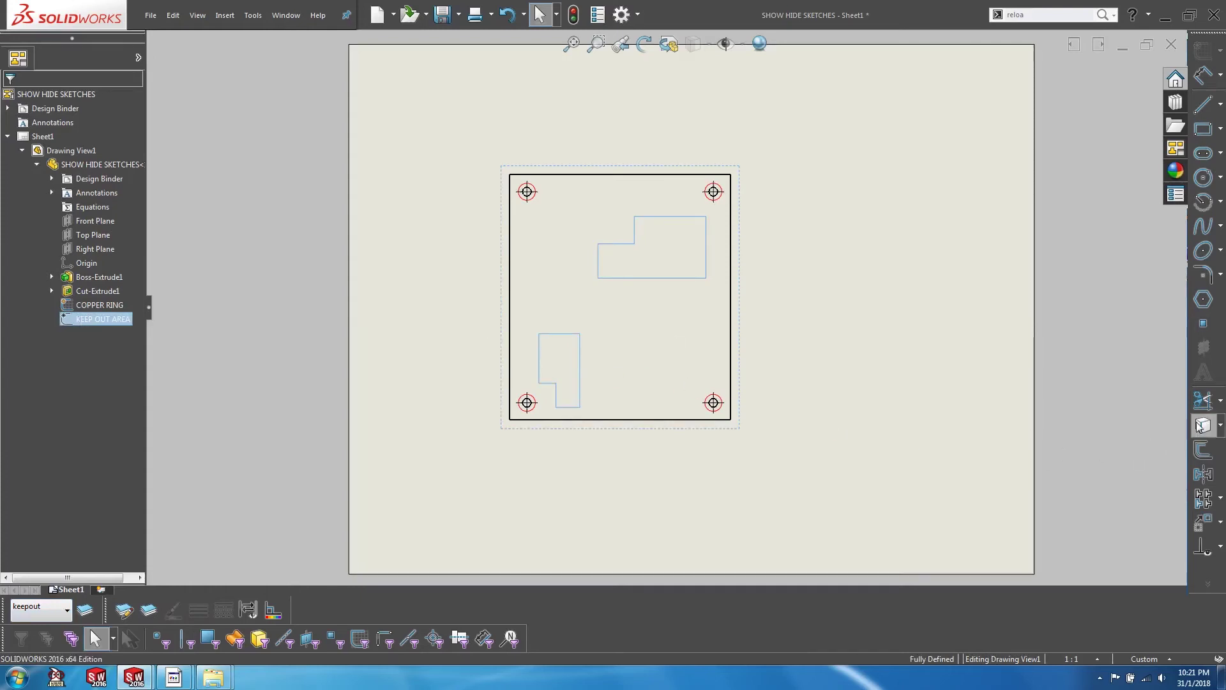
{"action": "left_click", "coordinate": [1158, 425]}
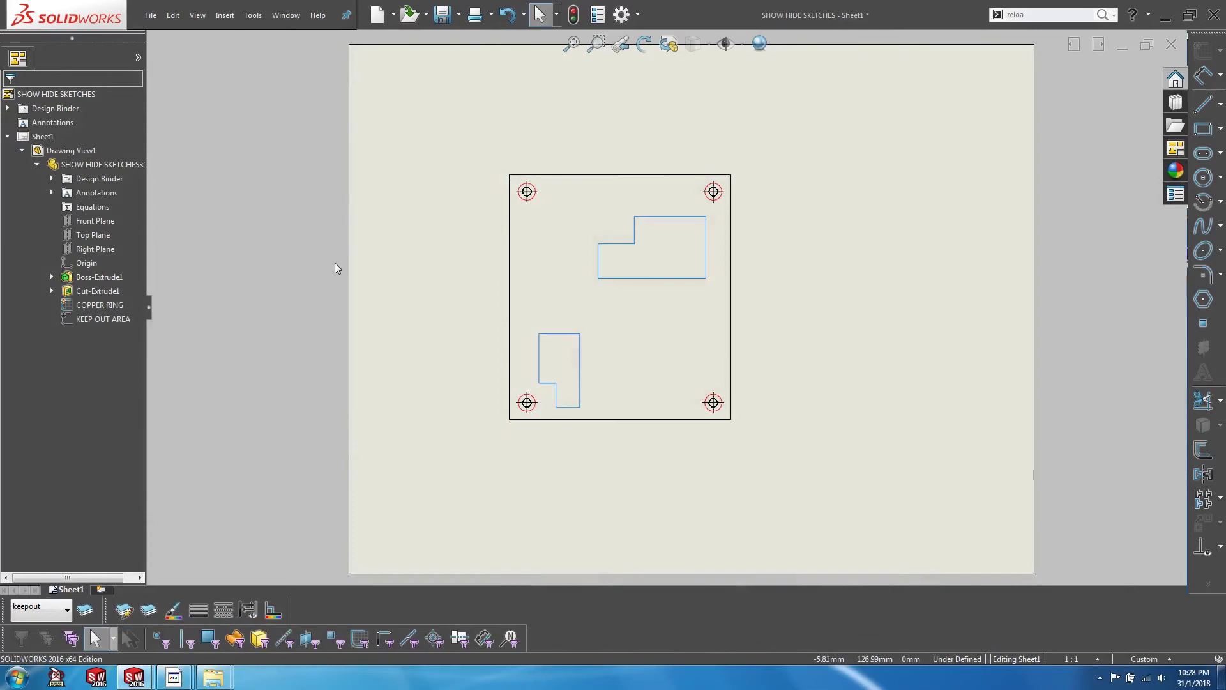
{"action": "left_click", "coordinate": [85, 610]}
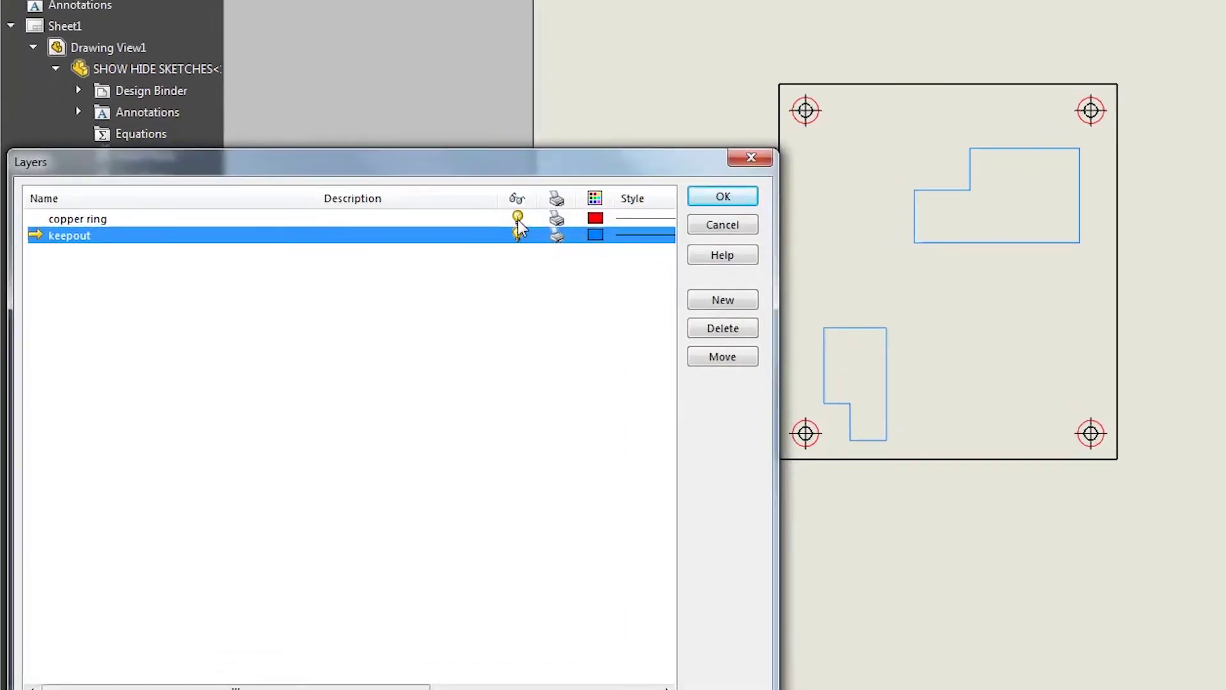
- Switch the copper ring and keepout layers off and back on, then close the layer list
{"action": "left_click", "coordinate": [518, 218]}
{"action": "left_click", "coordinate": [518, 219]}
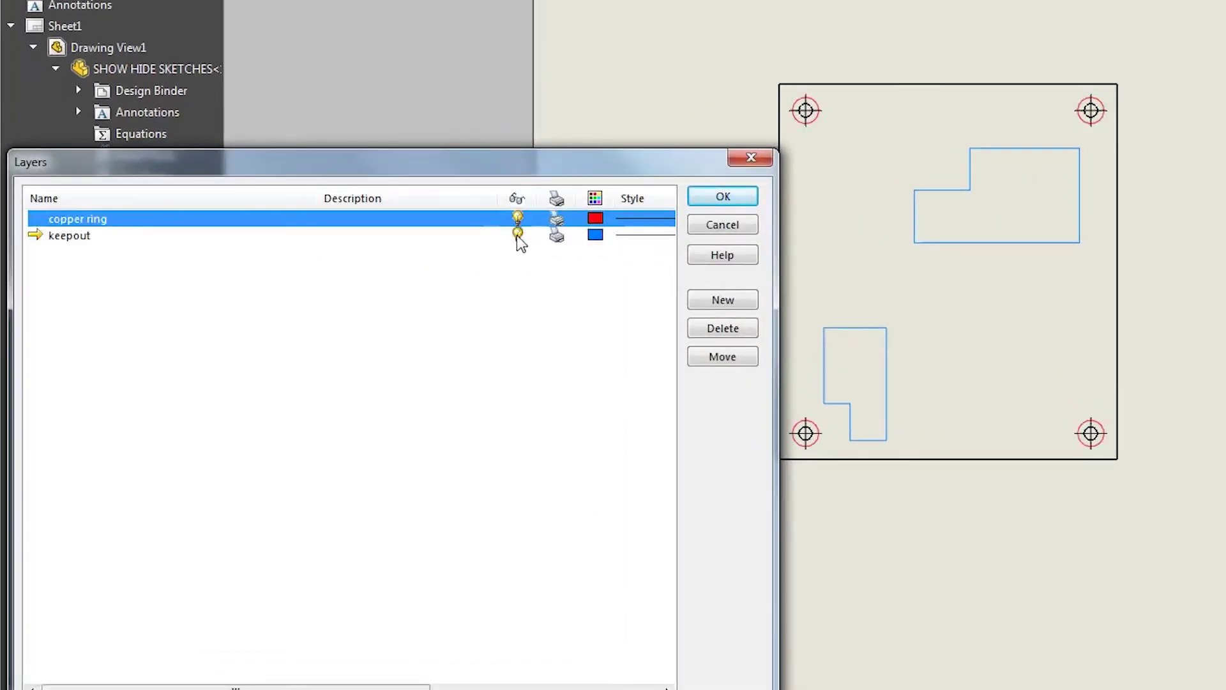
{"action": "left_click", "coordinate": [517, 235]}
{"action": "left_click", "coordinate": [517, 236]}
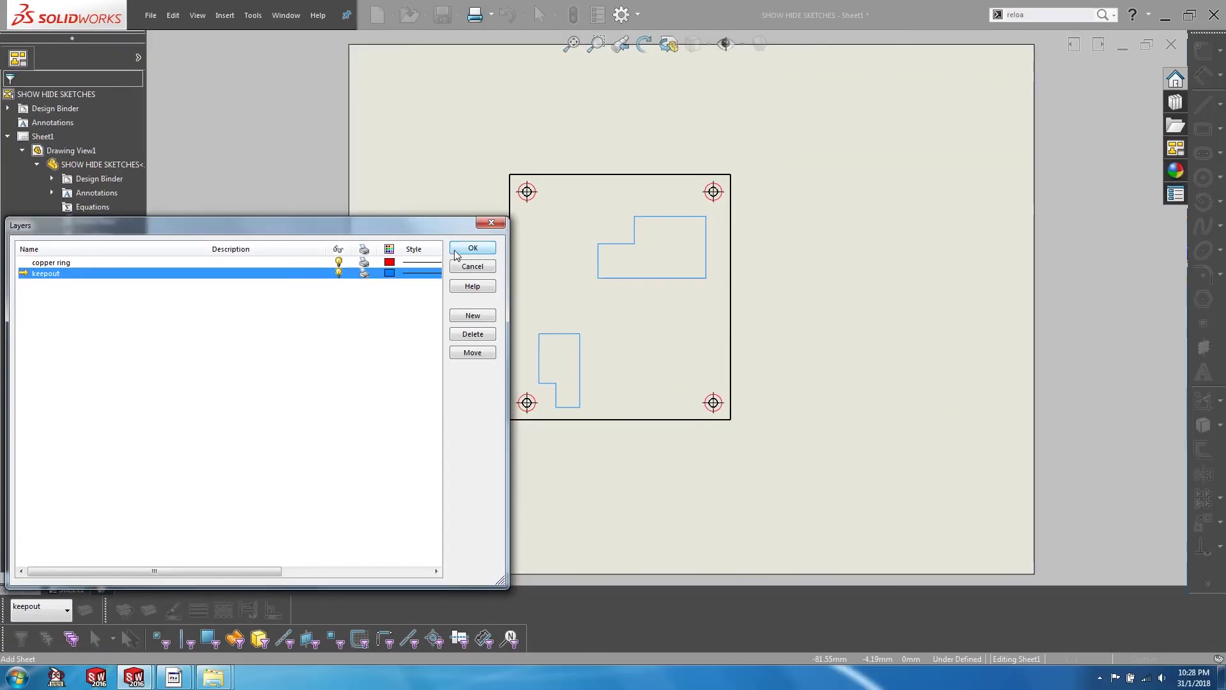
{"action": "left_click", "coordinate": [690, 203]}
- Add a 'keepout' note to the left of the board
{"action": "left_click", "coordinate": [559, 158]}
{"action": "type", "text": "keepout"}
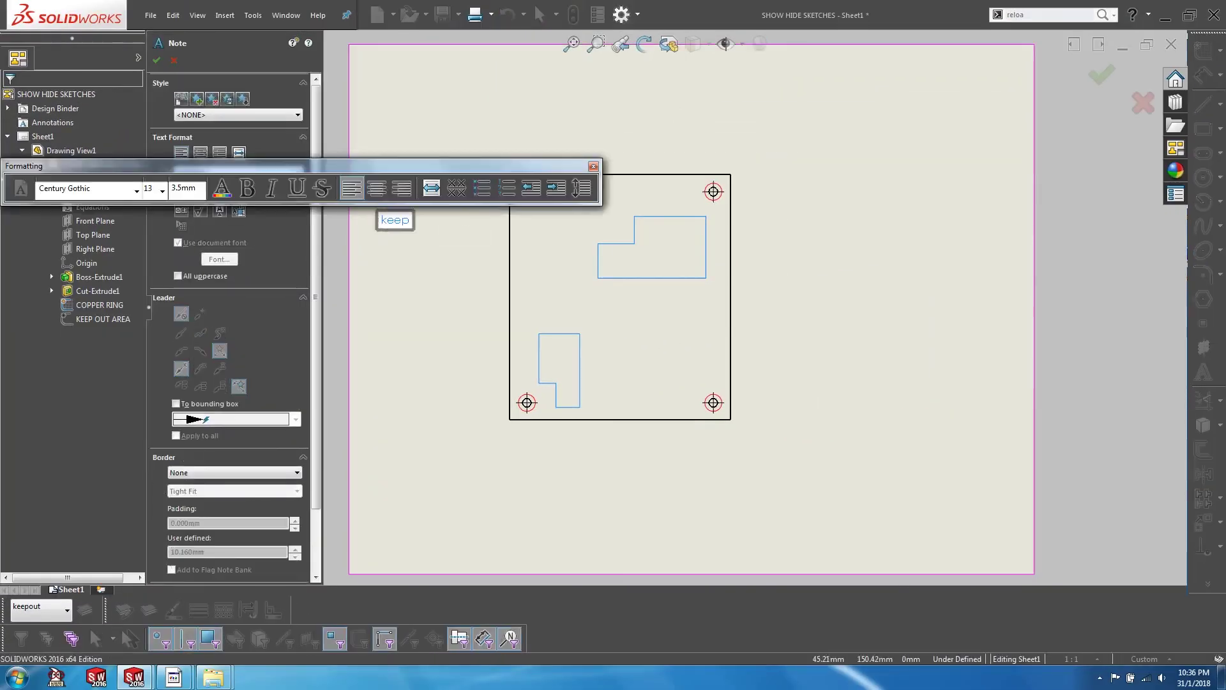
{"action": "left_click", "coordinate": [484, 279]}
{"action": "left_click", "coordinate": [156, 60]}
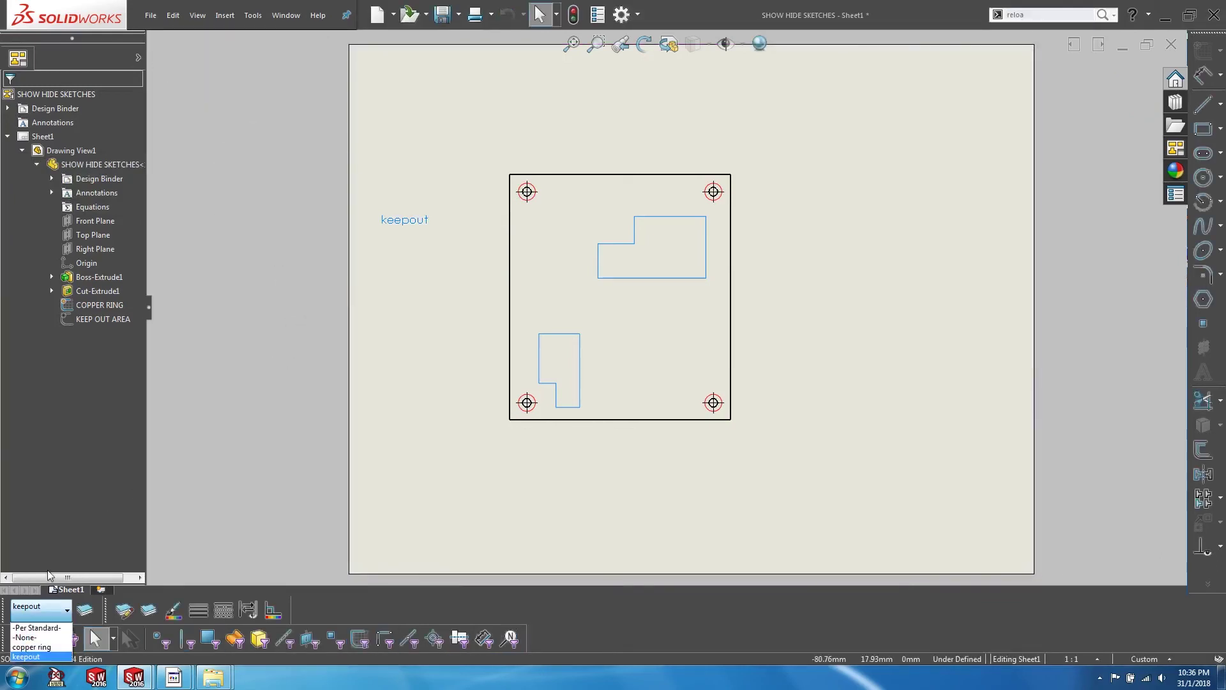
- Make copper ring the current layer and add a 'copper ring' note below keepout
{"action": "left_click", "coordinate": [32, 647]}
{"action": "key", "text": "s"}
{"action": "left_click", "coordinate": [354, 367]}
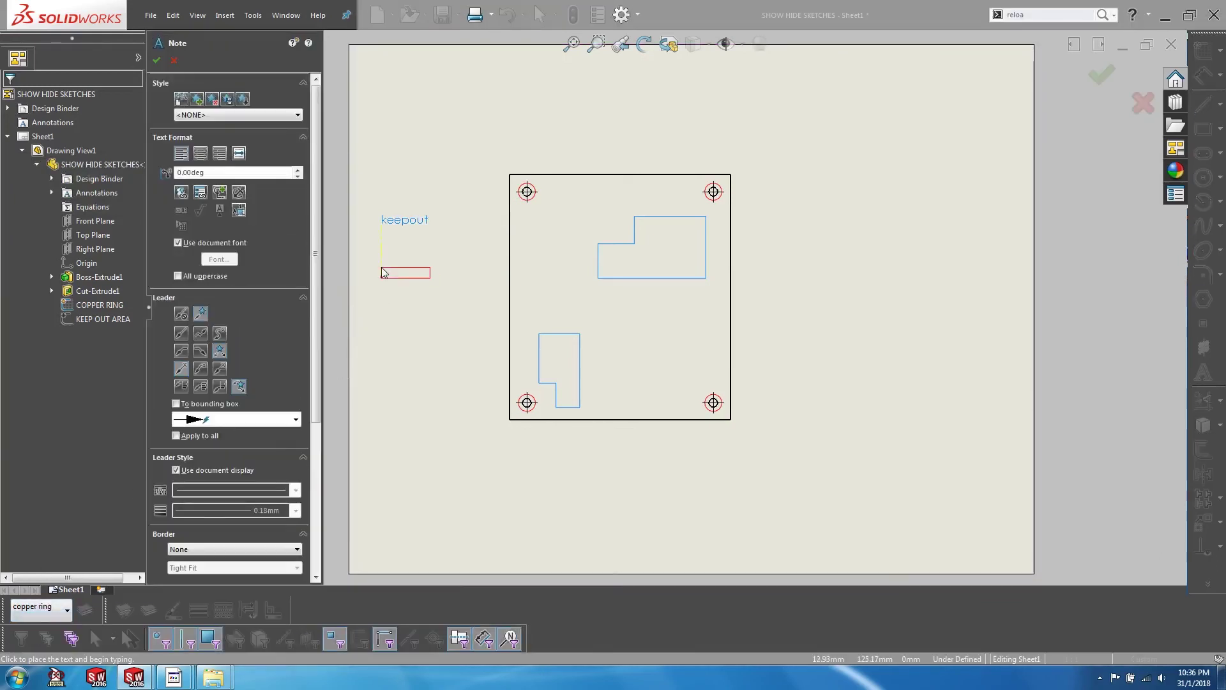
{"action": "left_click", "coordinate": [383, 258]}
{"action": "type", "text": "copper ring"}
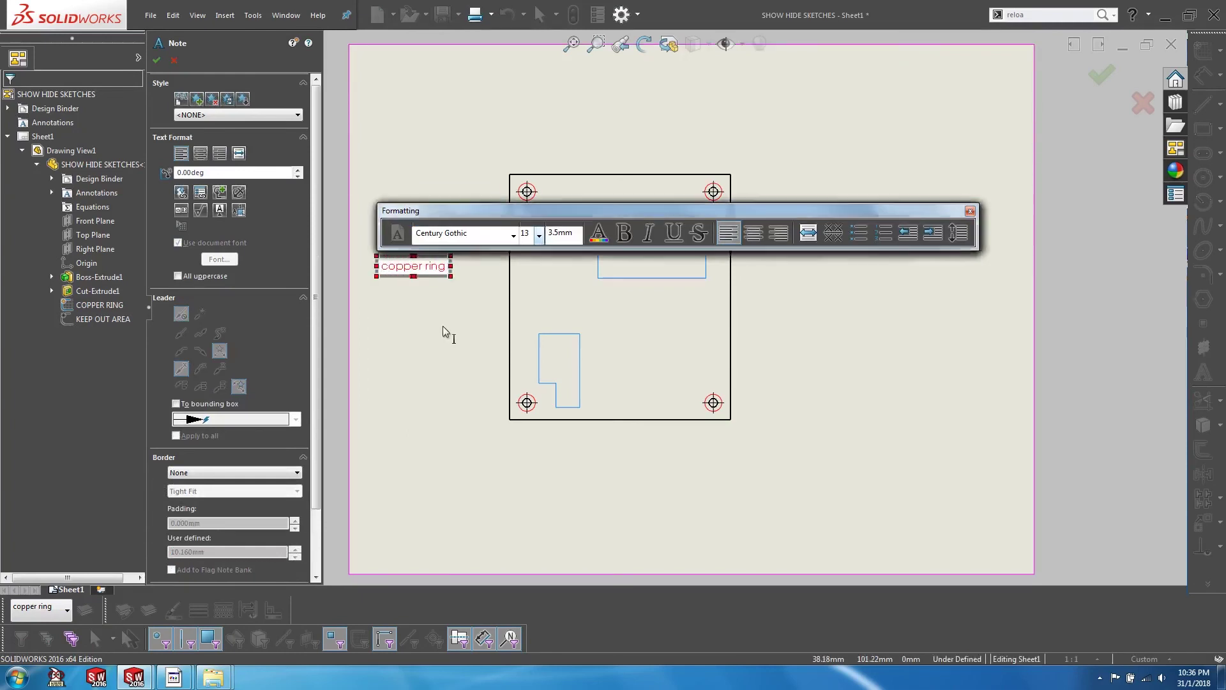
{"action": "left_click", "coordinate": [446, 335]}
{"action": "key", "text": "Escape"}
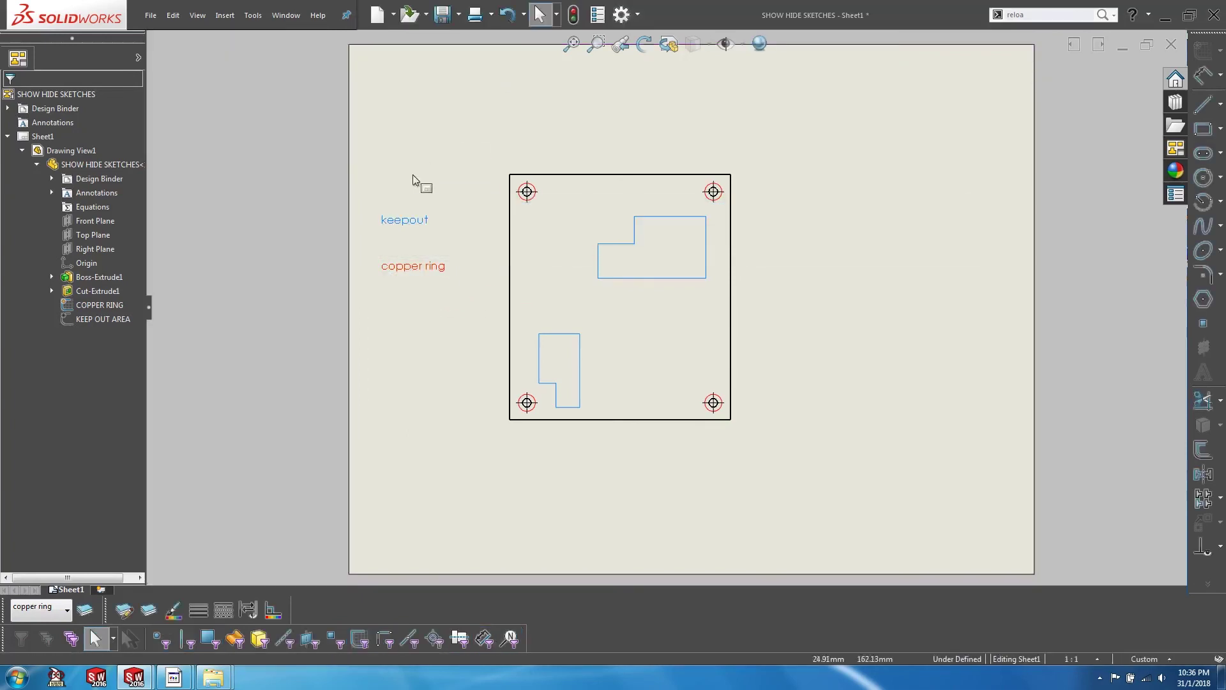
- Hatch the ring around the top-left hole on the copper ring layer
{"action": "key", "text": "s"}
{"action": "left_click", "coordinate": [429, 271]}
{"action": "scroll", "coordinate": [543, 230], "scroll_direction": "up", "scroll_amount": 5}
{"action": "left_click", "coordinate": [610, 220]}
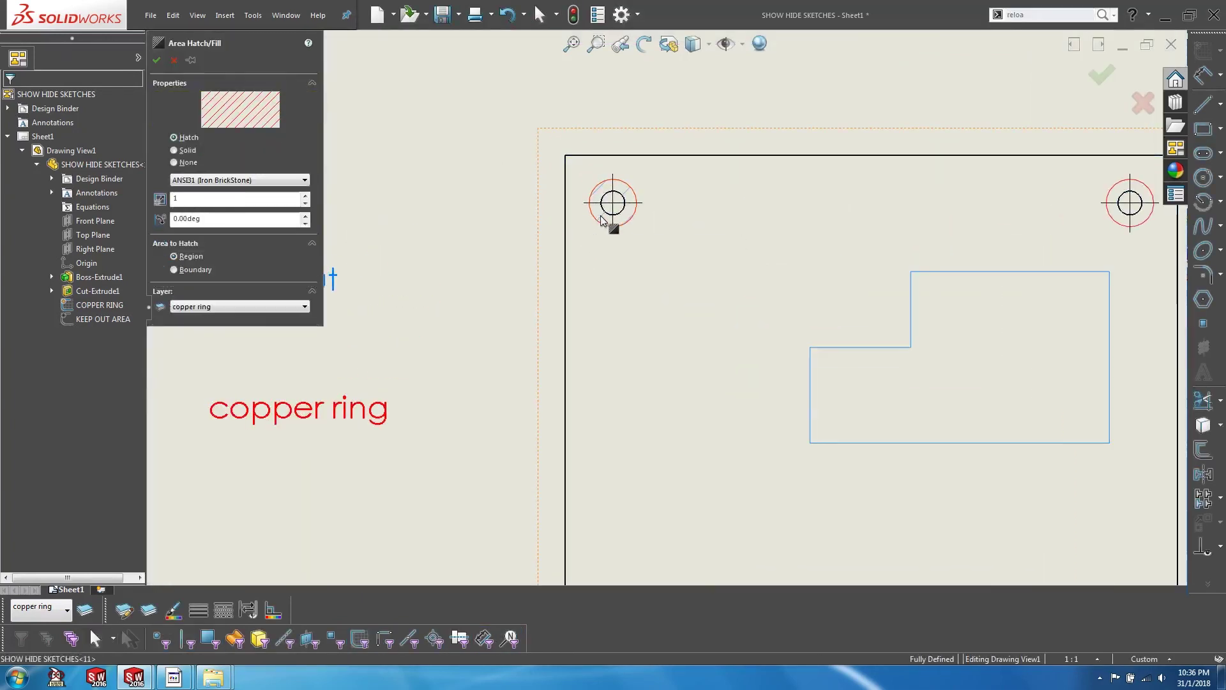
{"action": "key", "text": "Return"}
{"action": "key", "text": "f"}
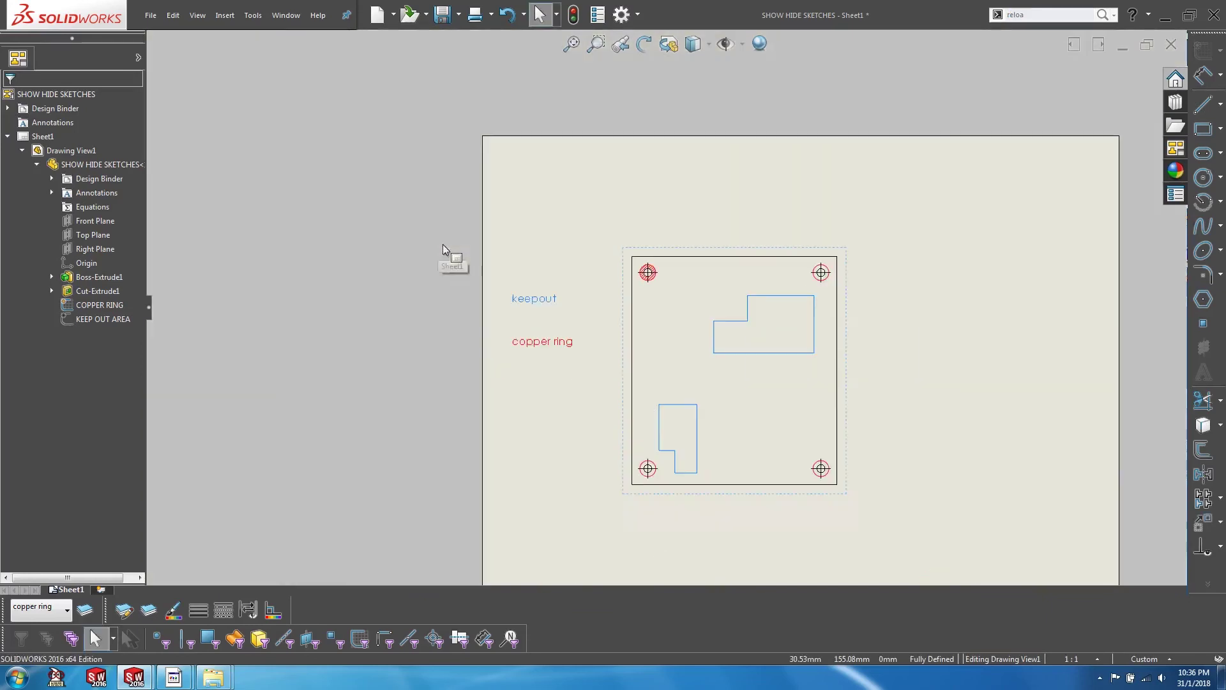
{"action": "scroll", "coordinate": [671, 397], "scroll_direction": "up", "scroll_amount": 5}
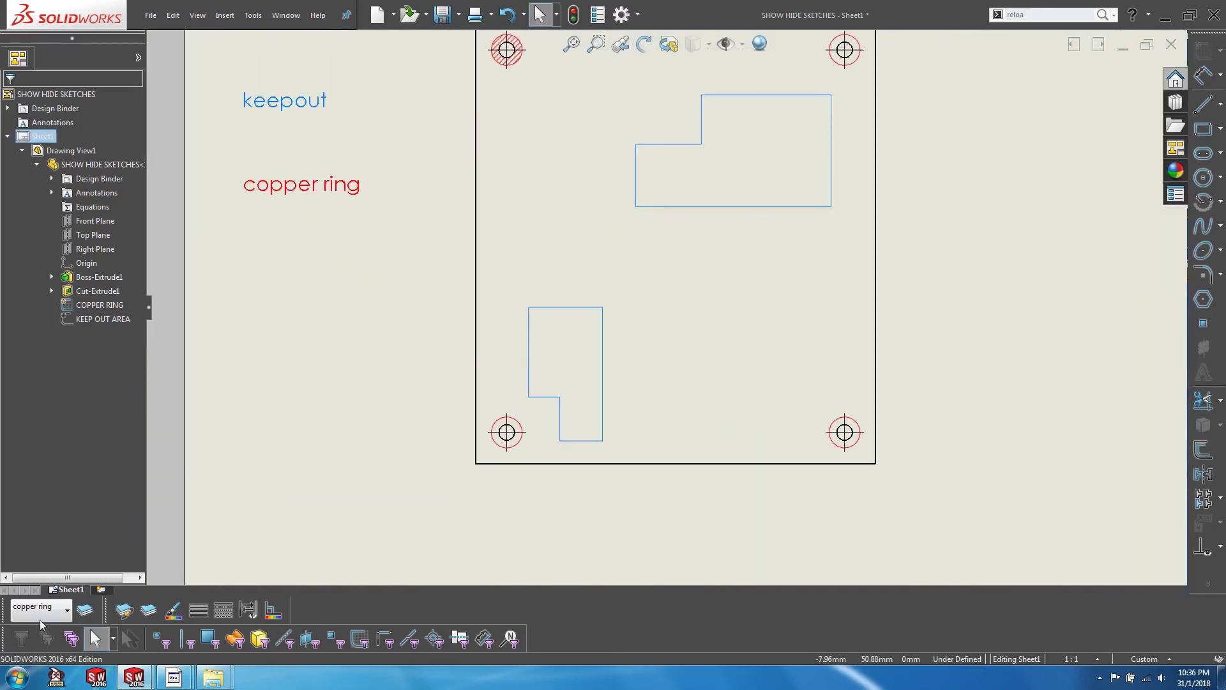
- Make keepout the current layer and hatch the lower keep-out shape
{"action": "left_click", "coordinate": [40, 609]}
{"action": "left_click", "coordinate": [35, 657]}
{"action": "scroll", "coordinate": [389, 342], "scroll_direction": "up", "scroll_amount": 3}
{"action": "key", "text": "s"}
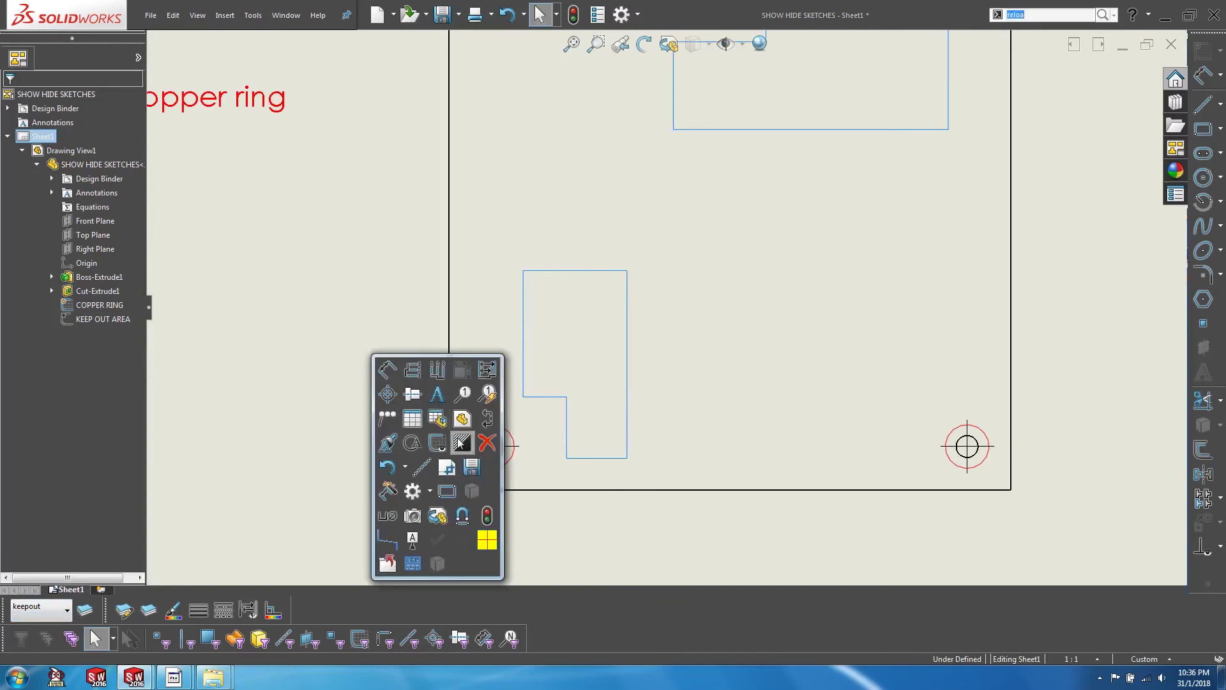
{"action": "left_click", "coordinate": [461, 439]}
{"action": "left_click", "coordinate": [558, 341]}
{"action": "key", "text": "Return"}
{"action": "key", "text": "f"}
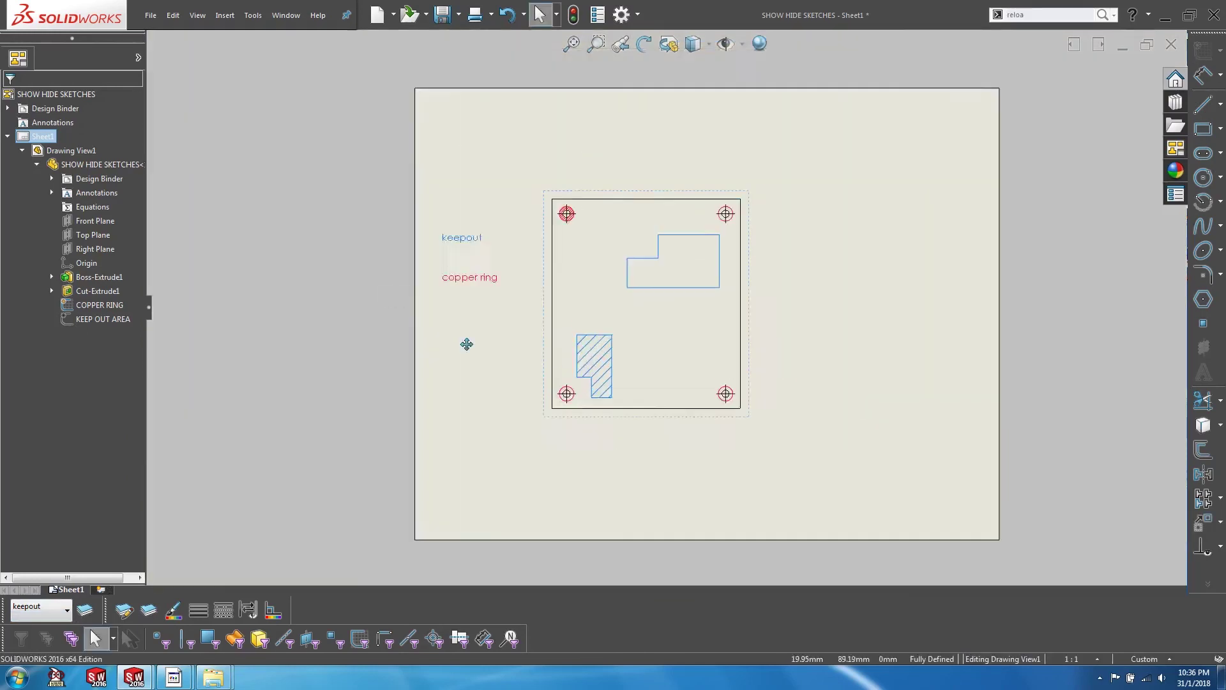
- Hatch the upper keep-out shape, placing the hatch on the keepout layer
{"action": "left_click", "coordinate": [487, 351]}
{"action": "key", "text": "s"}
{"action": "left_click", "coordinate": [562, 421]}
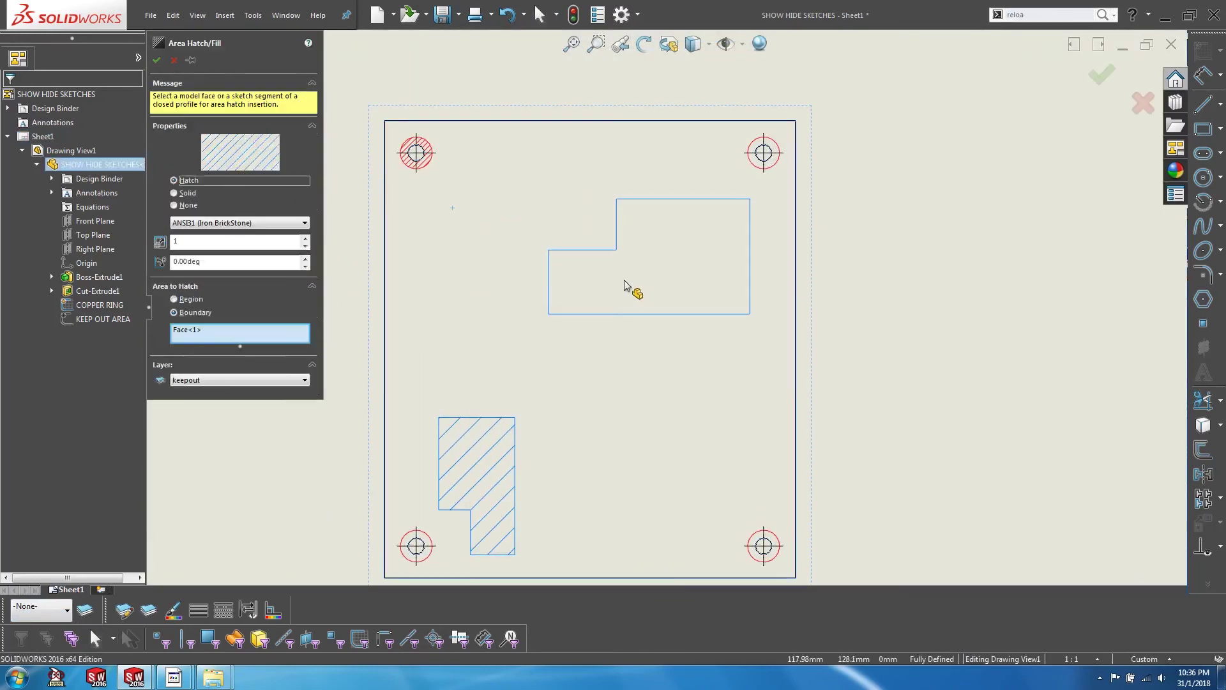
{"action": "left_click", "coordinate": [582, 283]}
{"action": "scroll", "coordinate": [725, 296], "scroll_direction": "down", "scroll_amount": 4}
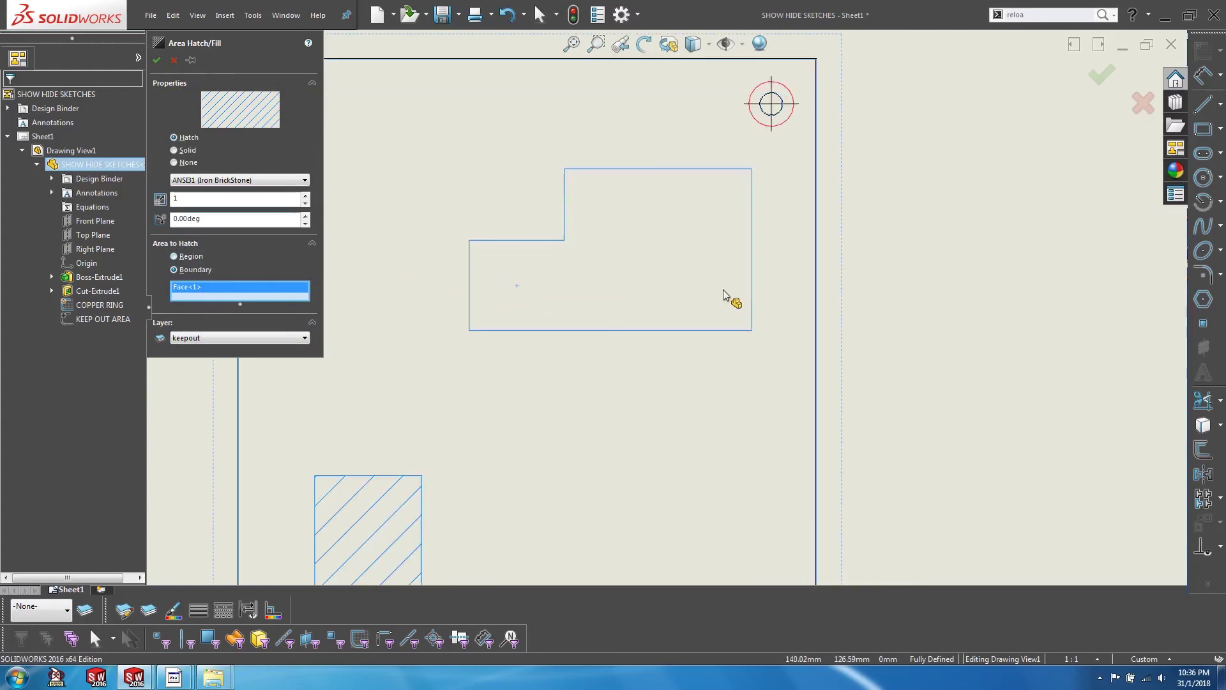
{"action": "left_click", "coordinate": [539, 271]}
{"action": "scroll", "coordinate": [542, 317], "scroll_direction": "up", "scroll_amount": 6}
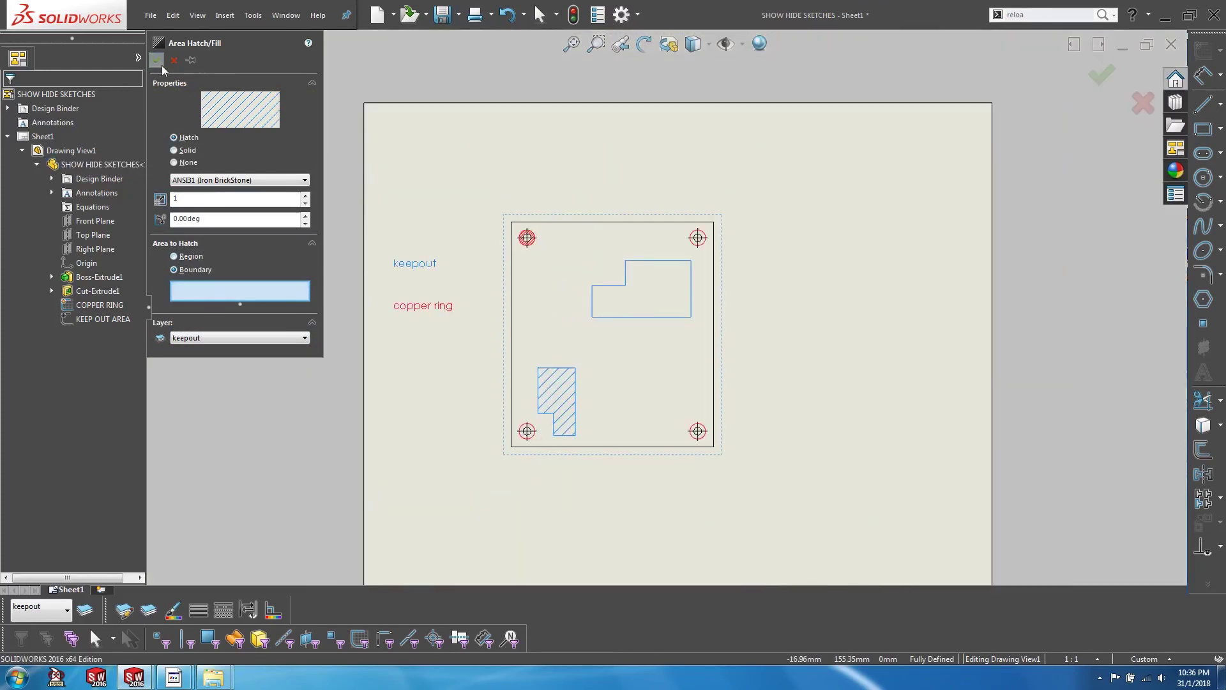
{"action": "left_click", "coordinate": [158, 62]}
{"action": "scroll", "coordinate": [630, 370], "scroll_direction": "down", "scroll_amount": 2}
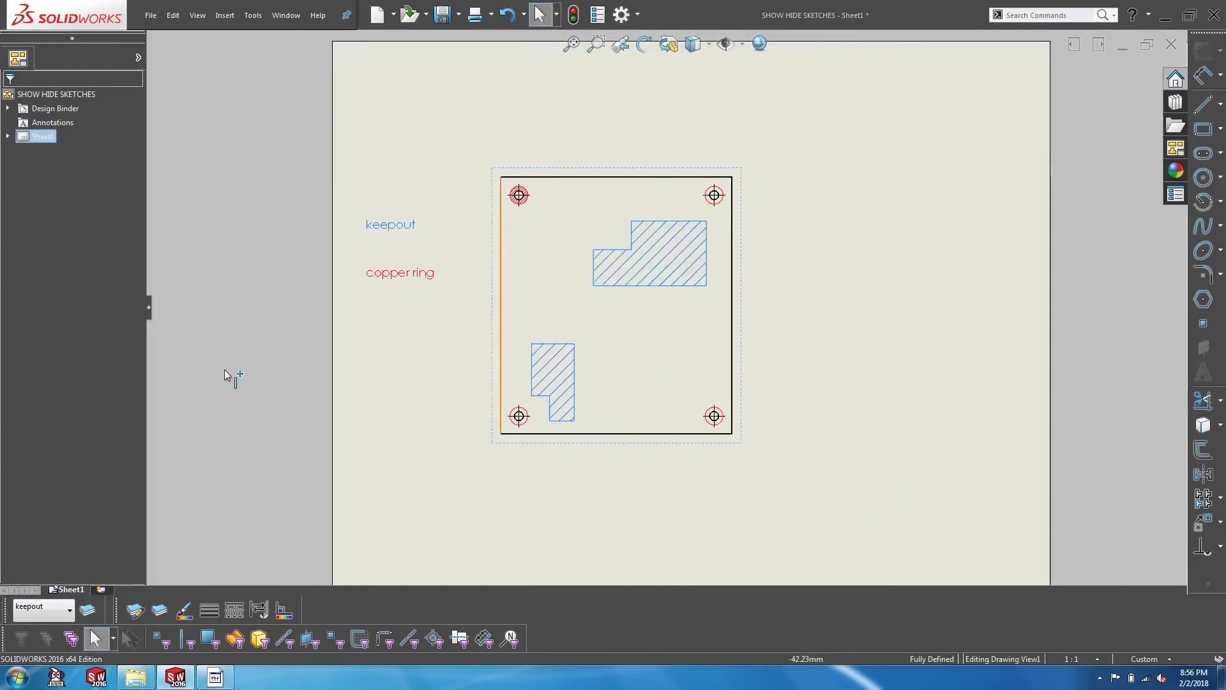
- In Layer Properties, hide the copper ring and keepout layers, then turn both back on
{"action": "left_click", "coordinate": [88, 610]}
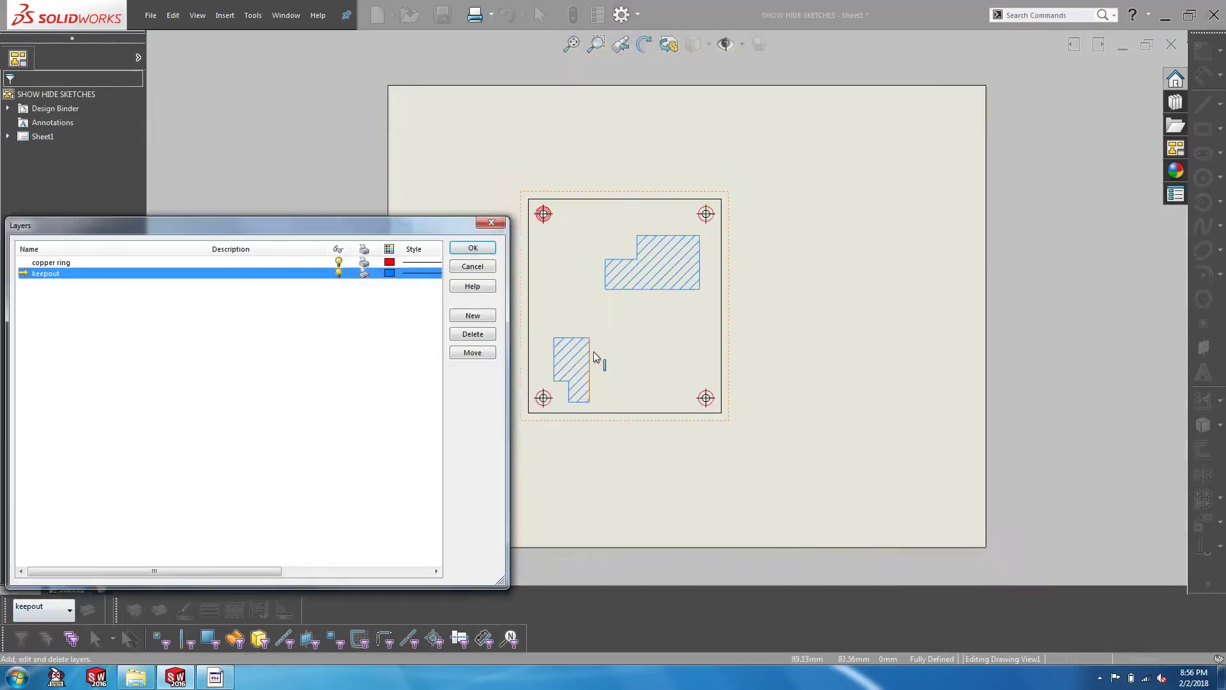
{"action": "left_click", "coordinate": [339, 263]}
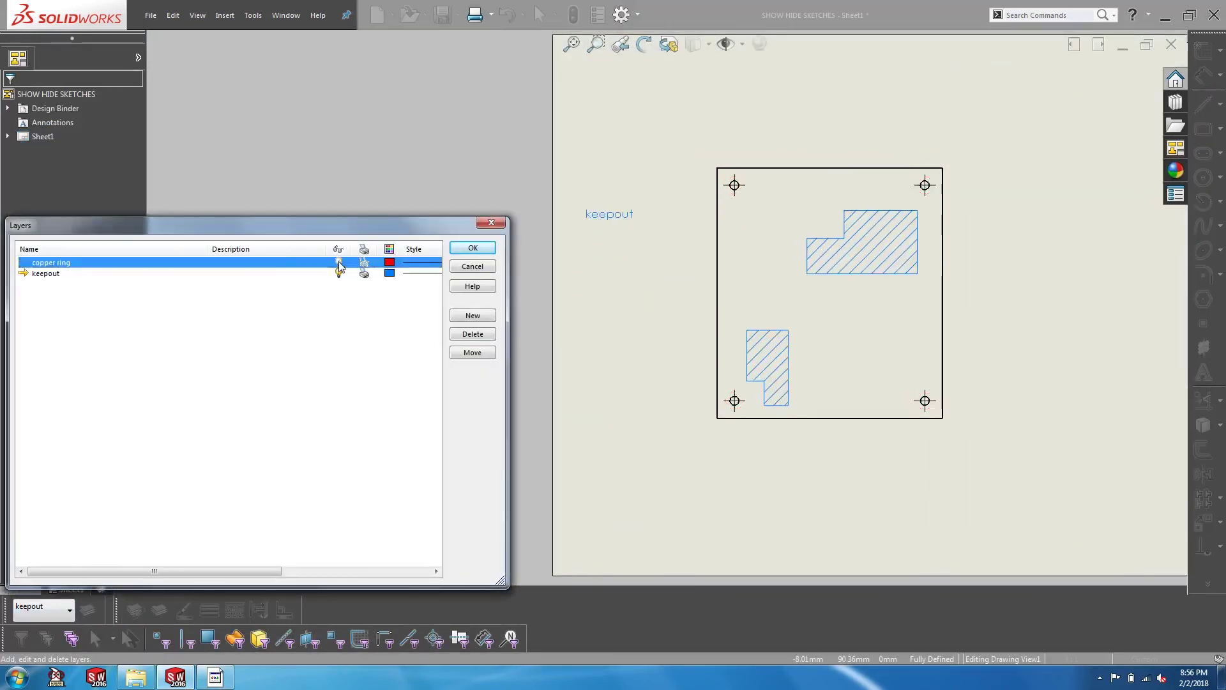
{"action": "left_click", "coordinate": [339, 273]}
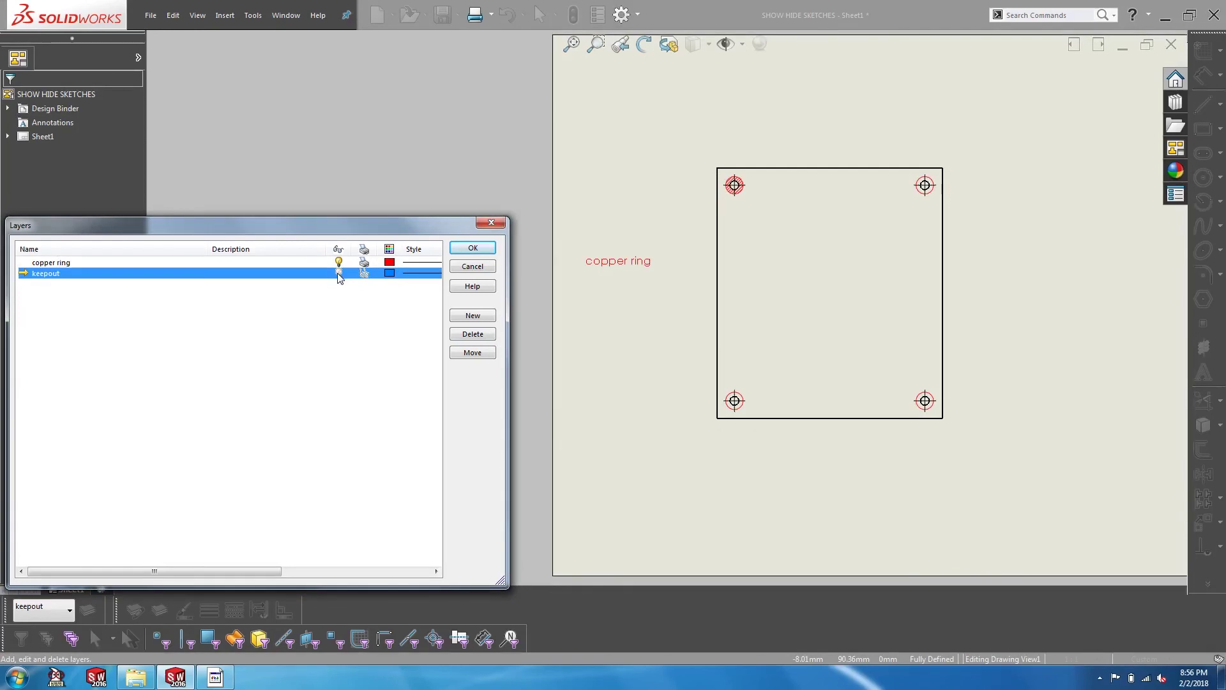
{"action": "left_click", "coordinate": [339, 274]}
{"action": "left_click", "coordinate": [339, 263]}
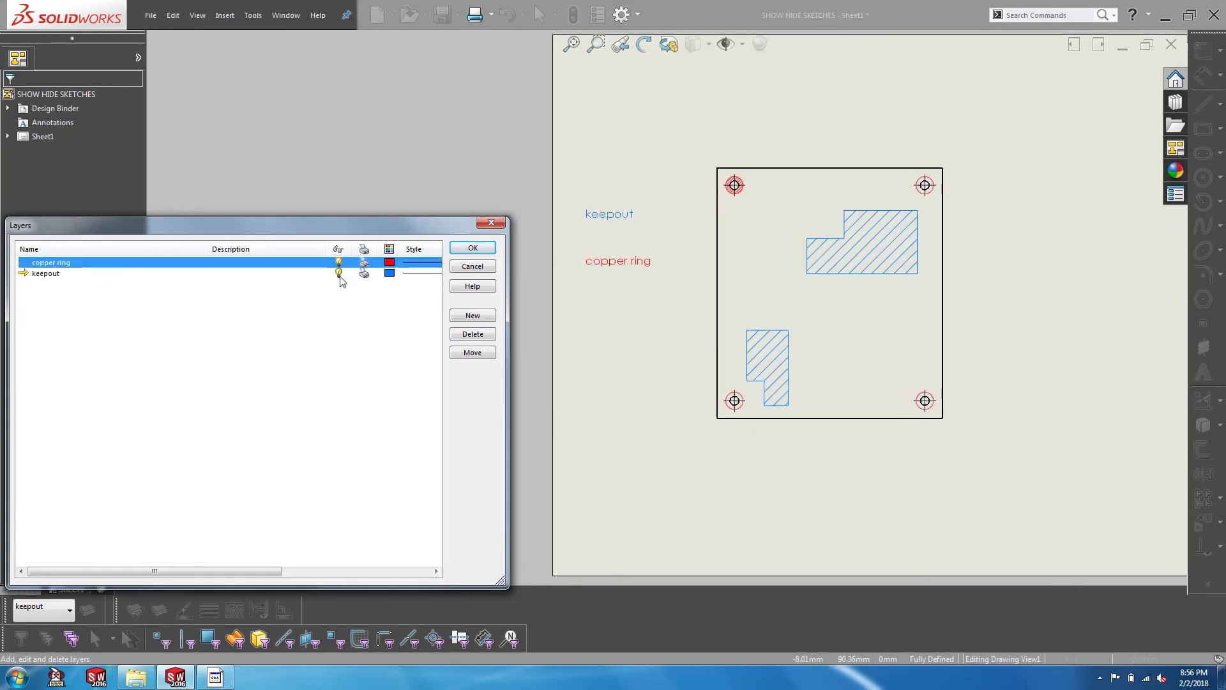